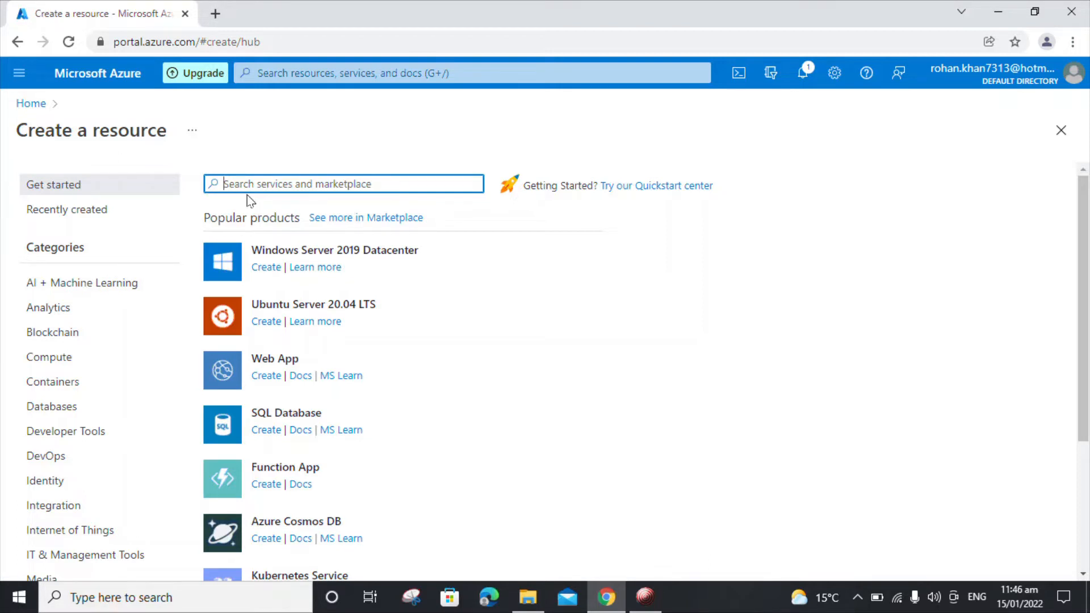
# Step: Search the marketplace for "windows" and look through the operating system filter options
pyautogui.write('windows')
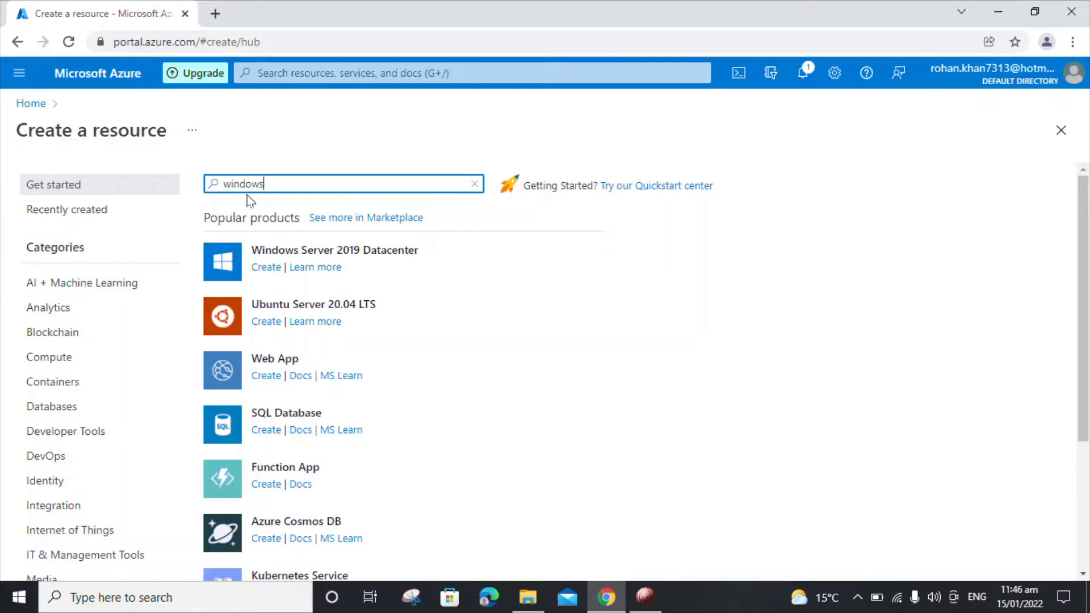
pyautogui.press('Return')
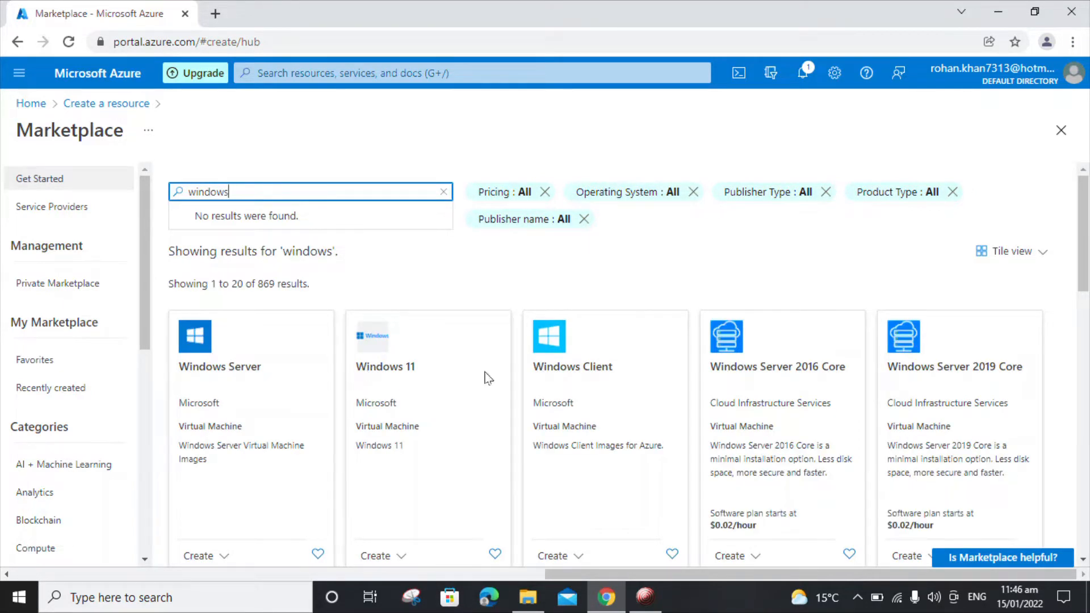
pyautogui.click(631, 193)
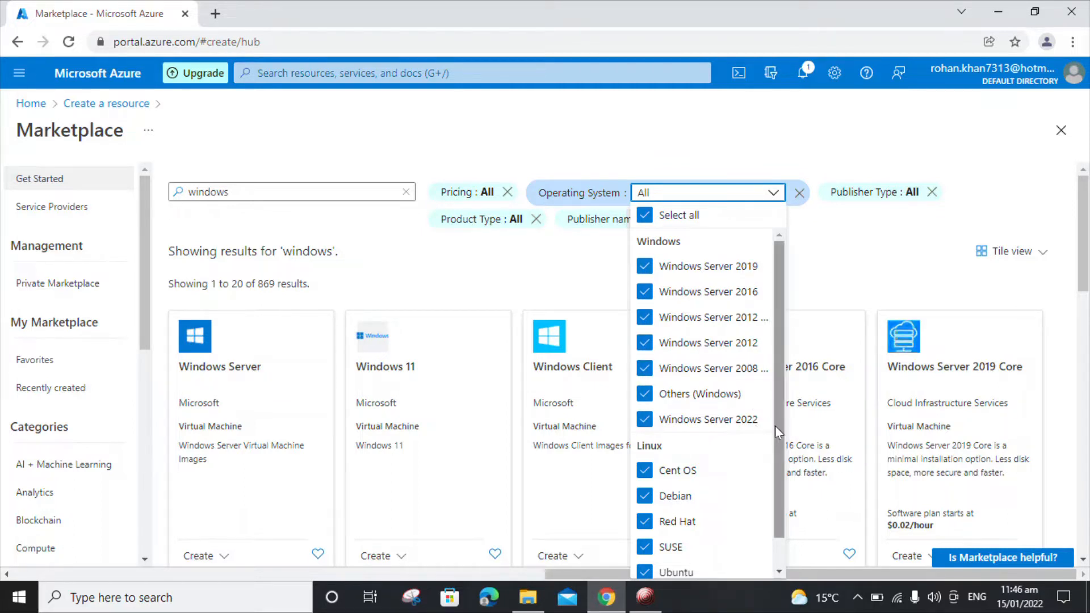
pyautogui.moveTo(774, 432); pyautogui.dragTo(778, 509)
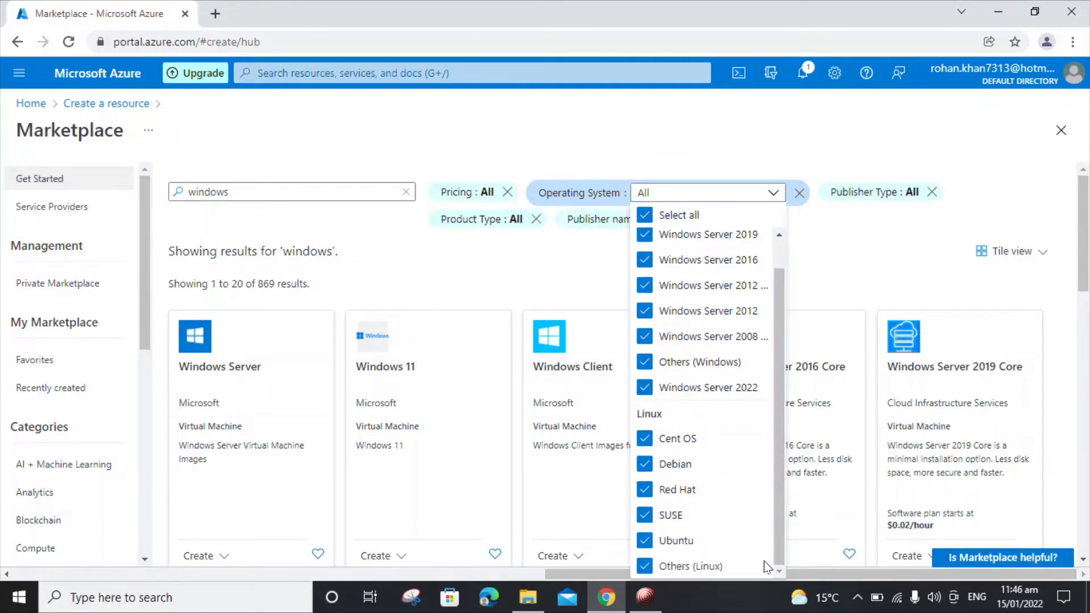
pyautogui.click(558, 138)
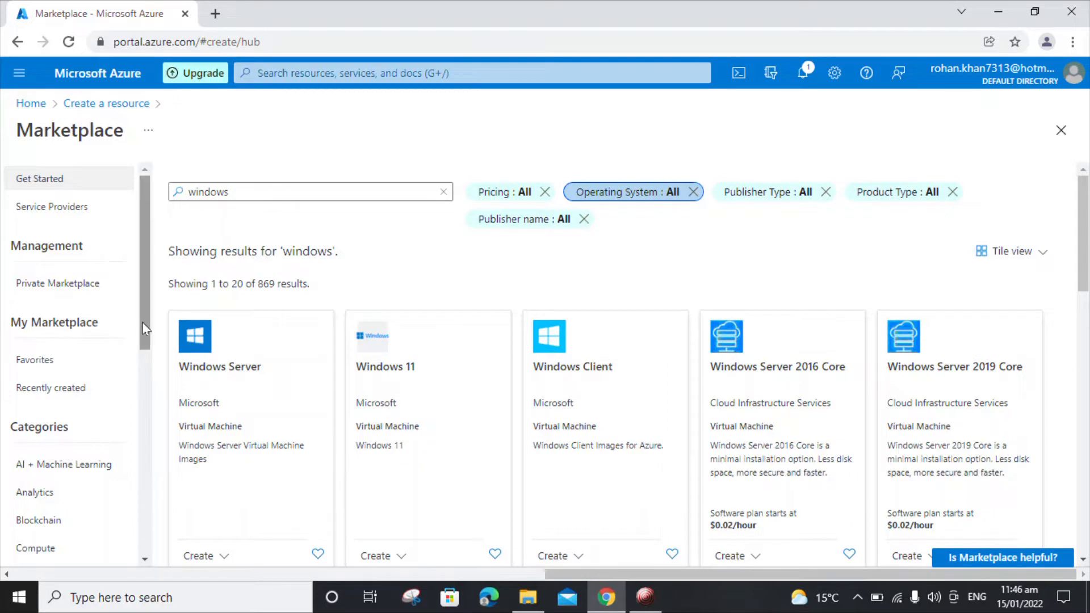
# Step: Browse the marketplace's Security category, clear the search text, and view the Networking category's offerings
pyautogui.moveTo(146, 328); pyautogui.dragTo(170, 516)
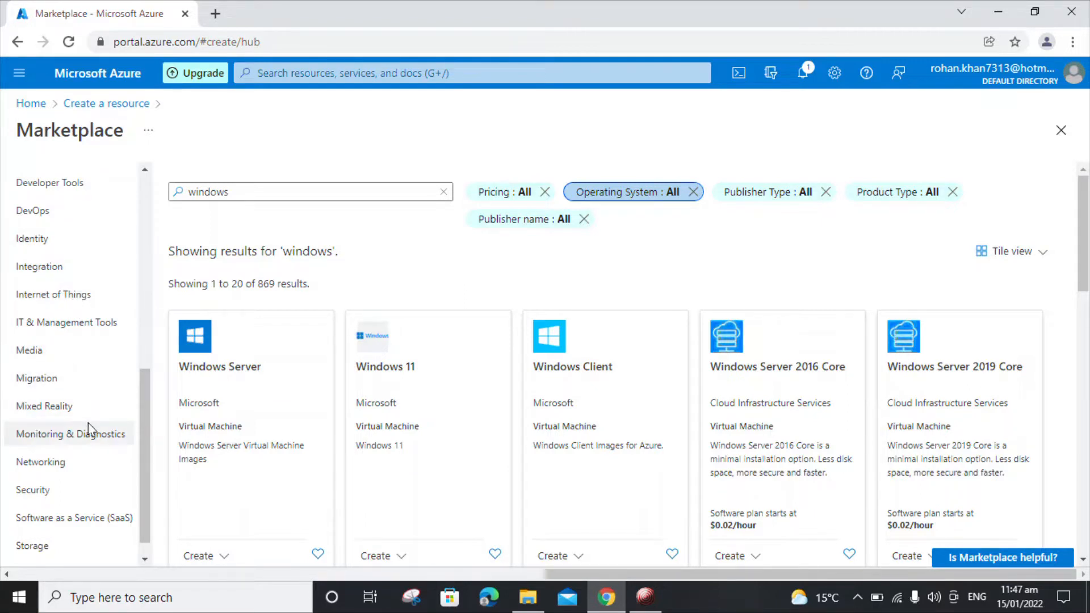
pyautogui.click(81, 489)
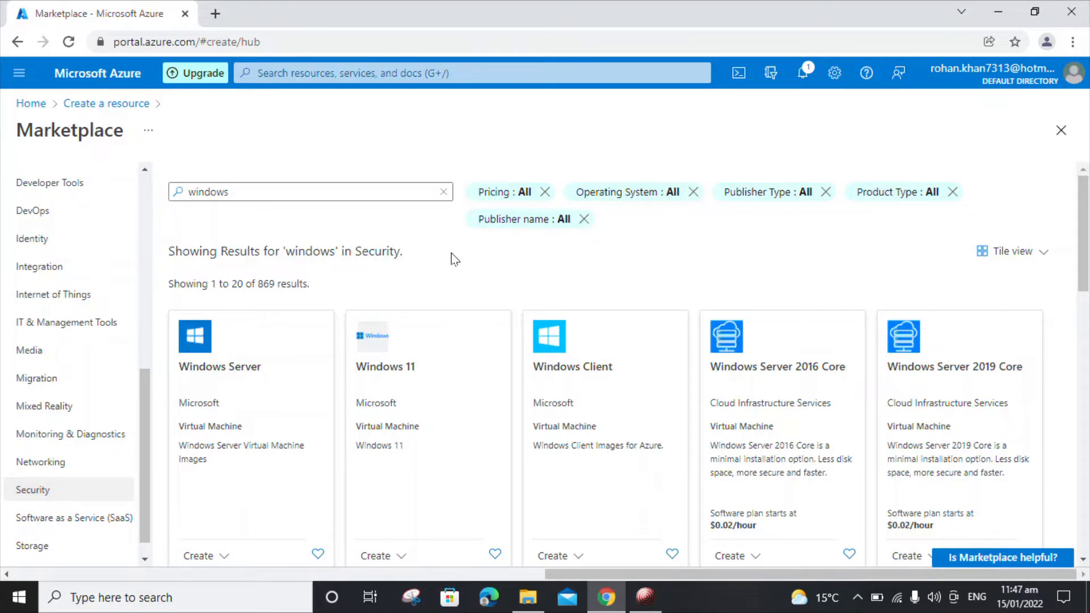
pyautogui.click(443, 193)
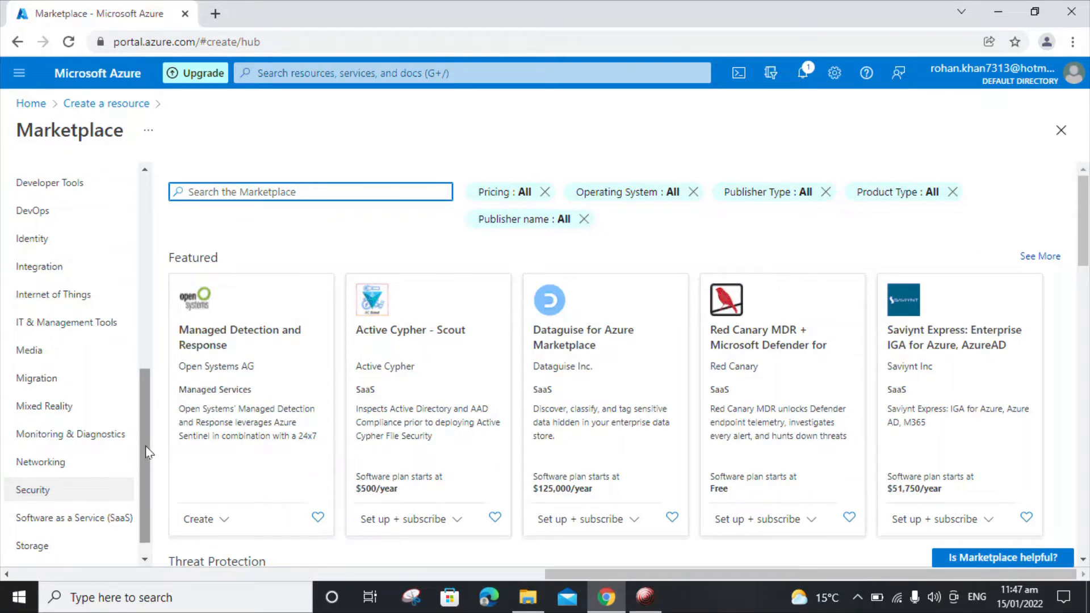
pyautogui.moveTo(146, 447); pyautogui.dragTo(148, 512)
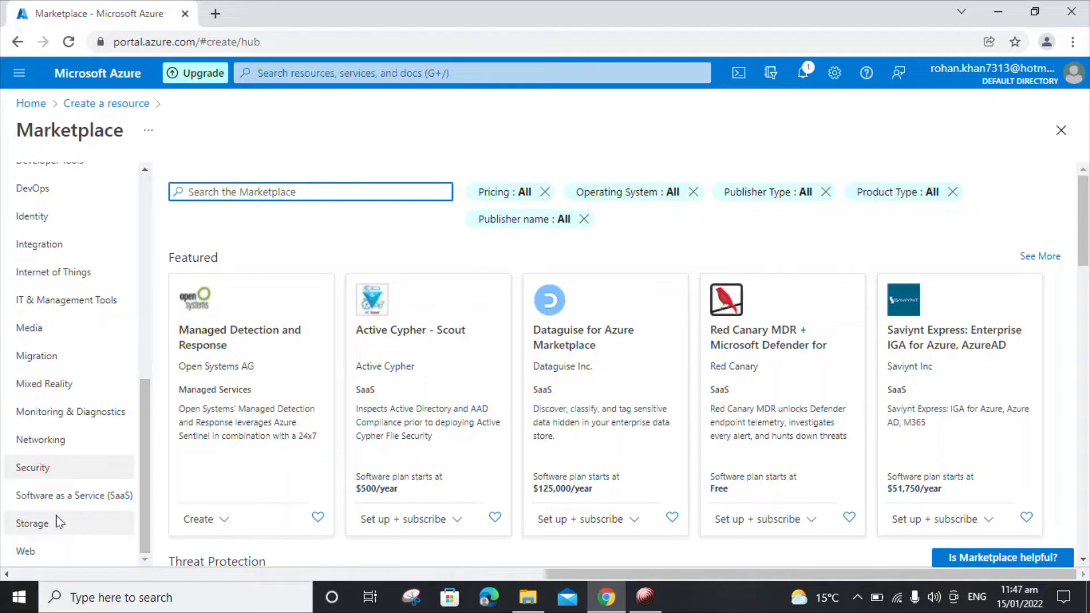
pyautogui.click(70, 441)
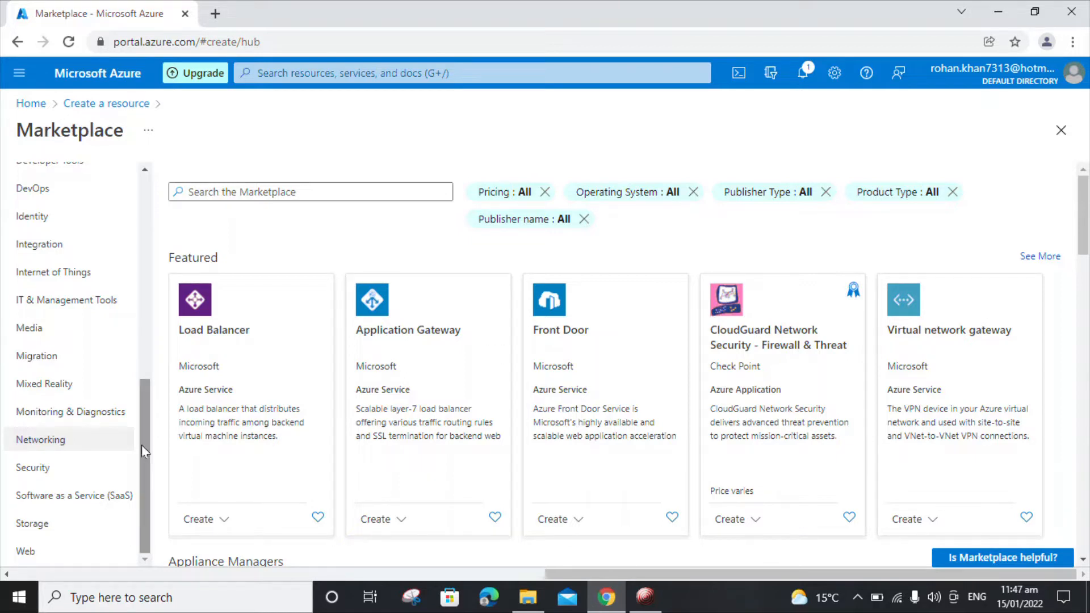
pyautogui.moveTo(141, 444); pyautogui.dragTo(205, 187)
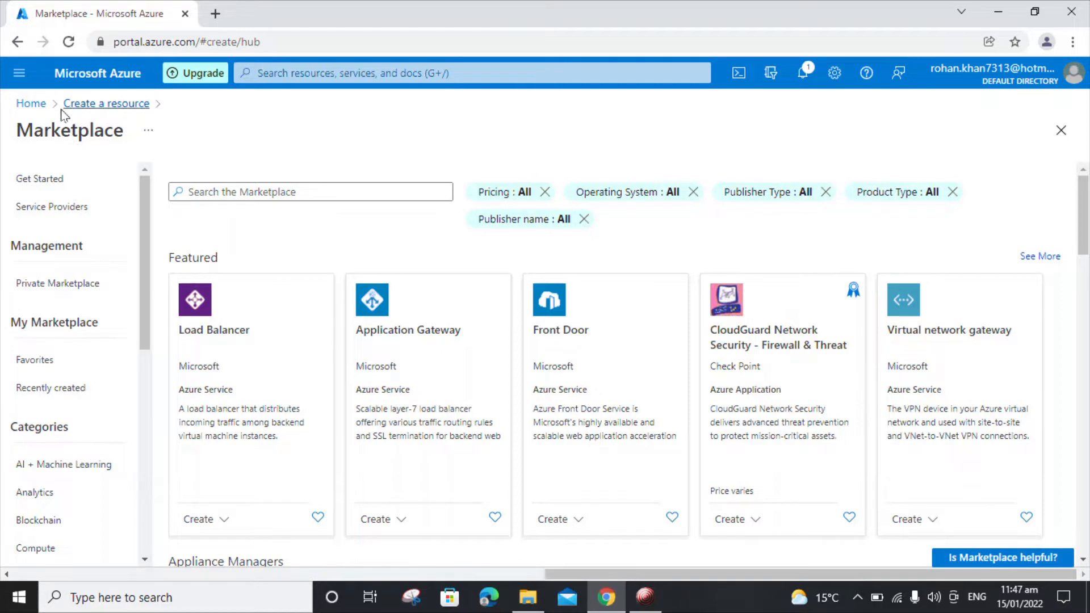
# Step: Return to the portal home and start creating a Windows Server 2019 Datacenter virtual machine from the popular products
pyautogui.click(30, 103)
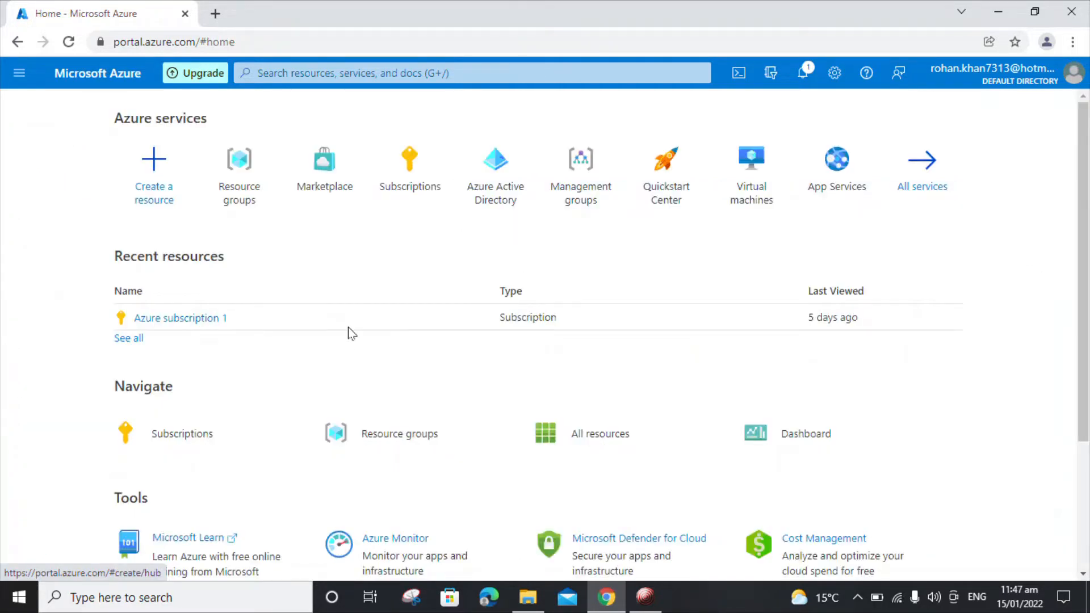
pyautogui.click(169, 210)
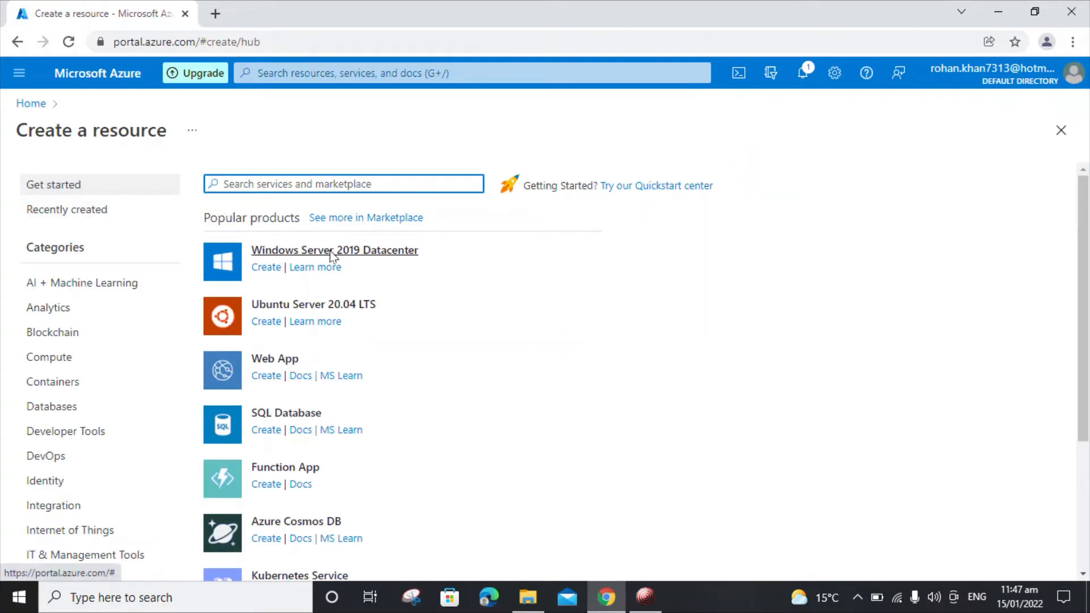
pyautogui.click(330, 249)
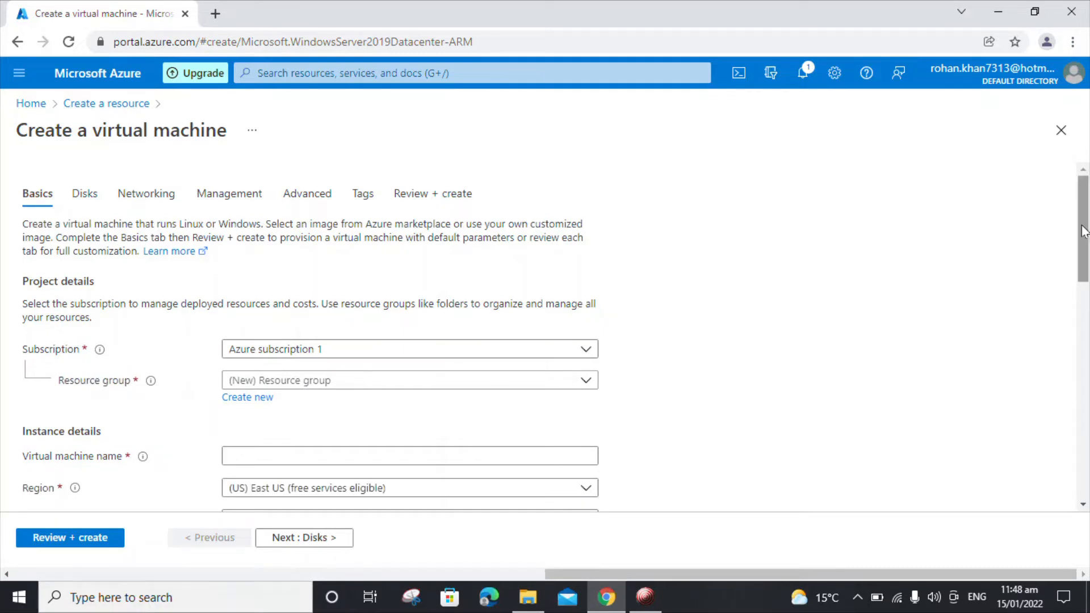
# Step: Check which subscriptions and existing resource groups are available for the virtual machine
pyautogui.moveTo(1084, 230); pyautogui.dragTo(1086, 270)
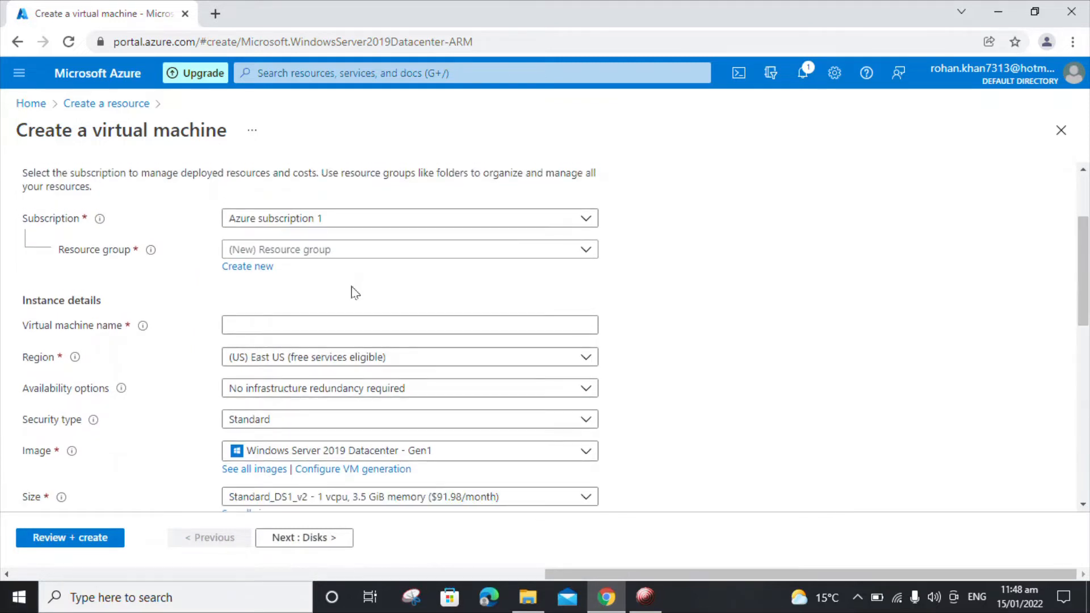
pyautogui.click(328, 219)
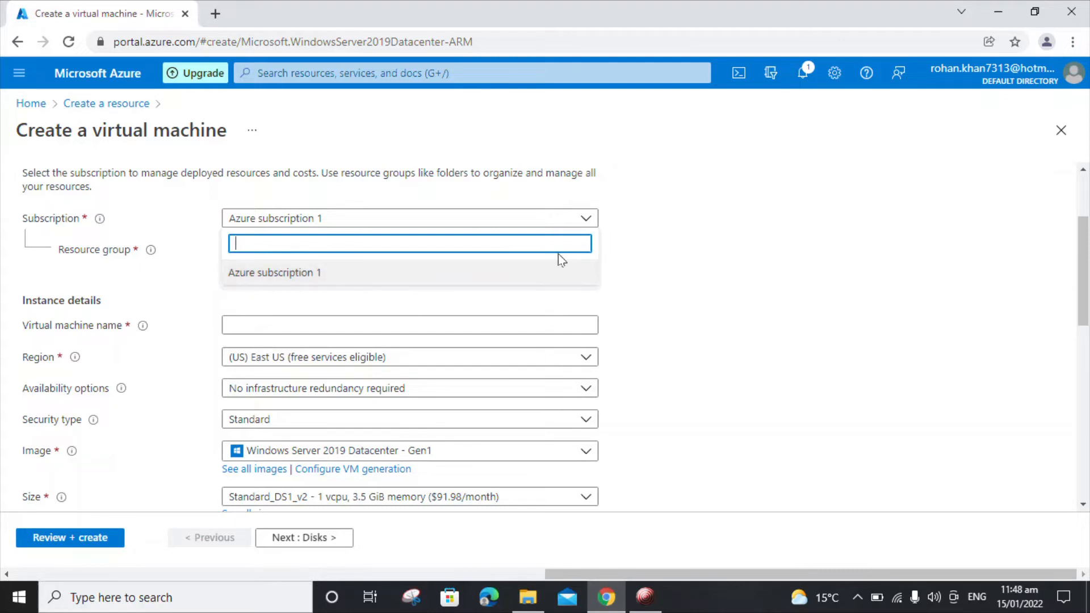
pyautogui.click(713, 244)
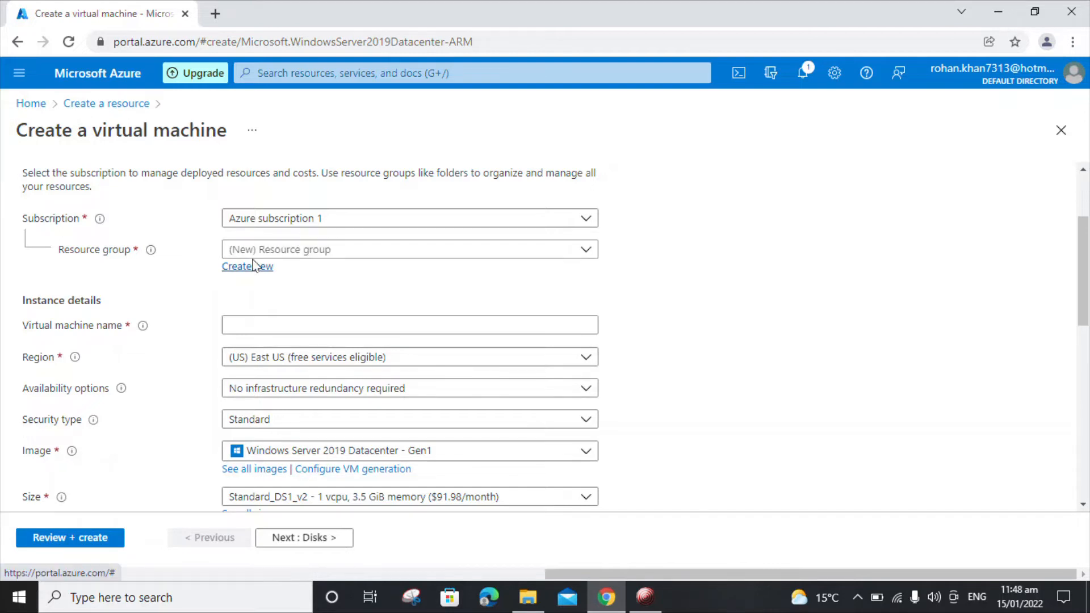
pyautogui.click(303, 251)
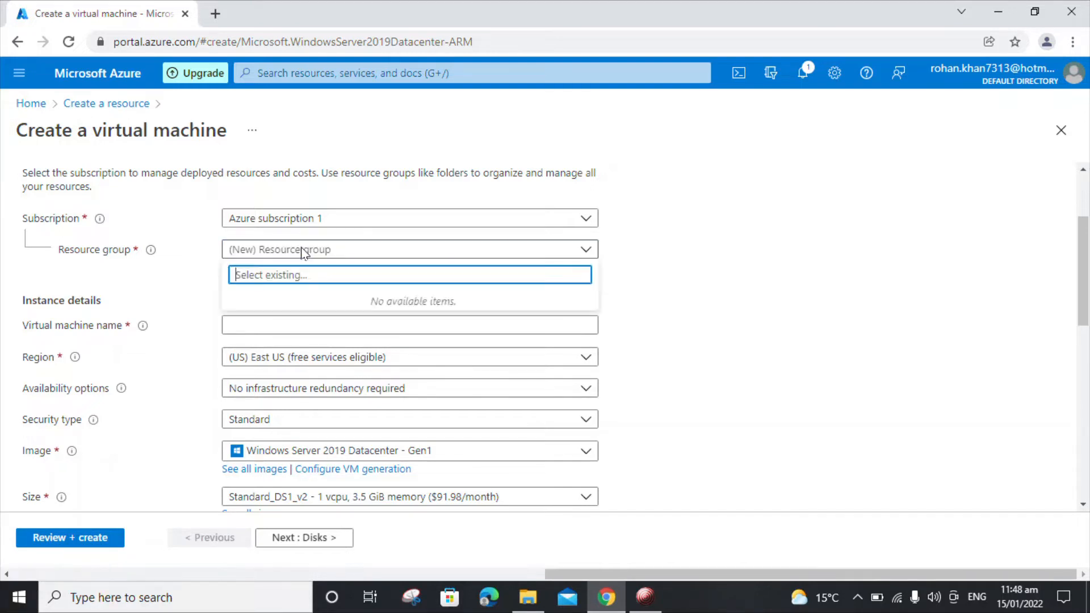
pyautogui.click(732, 263)
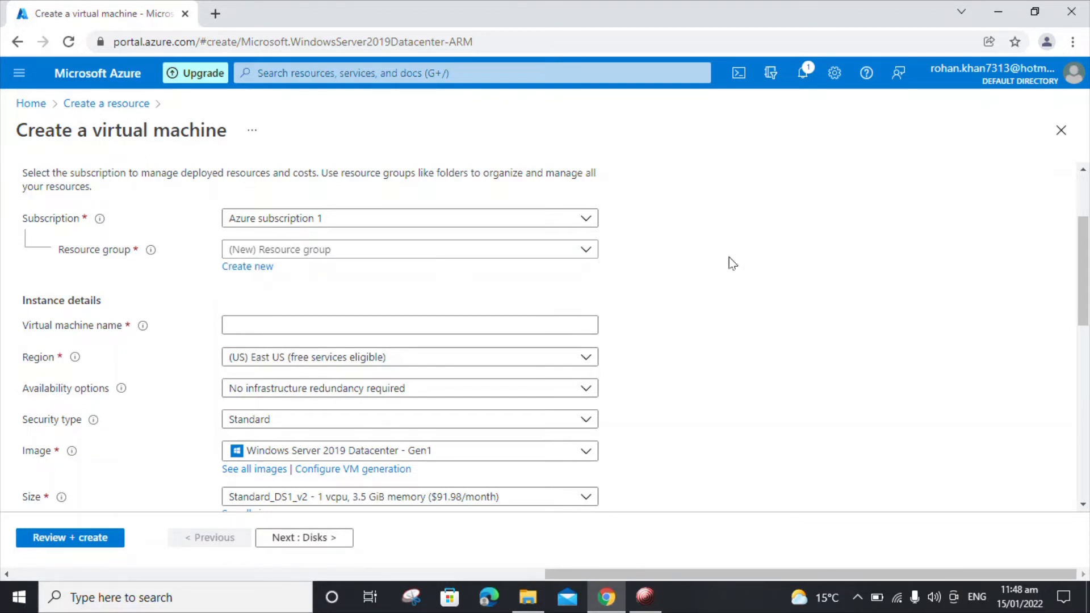
# Step: Create a new resource group named RG01 for the virtual machine
pyautogui.click(255, 267)
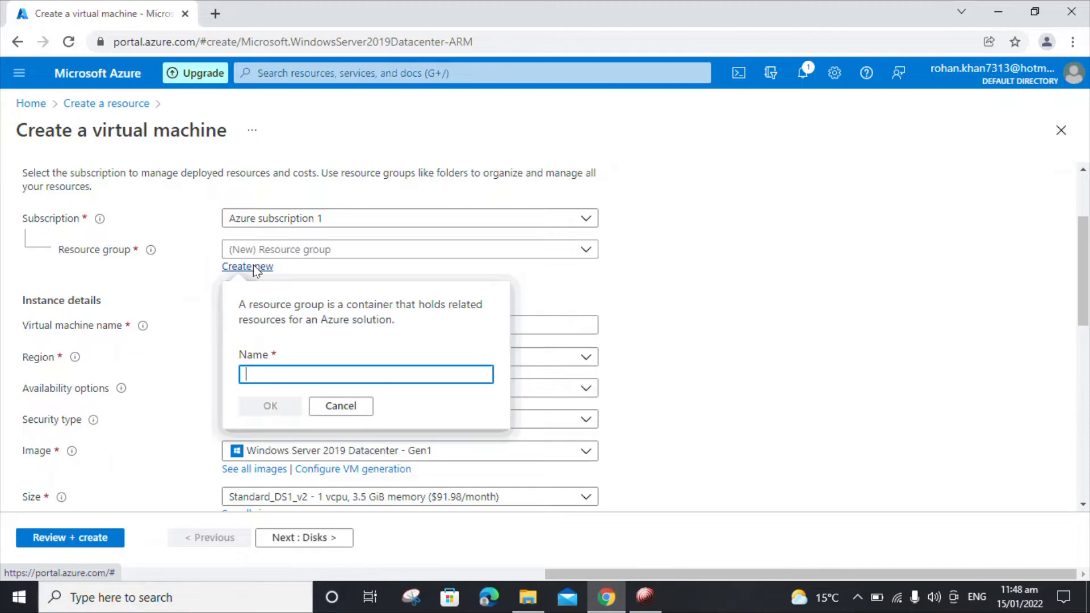
pyautogui.click(283, 371)
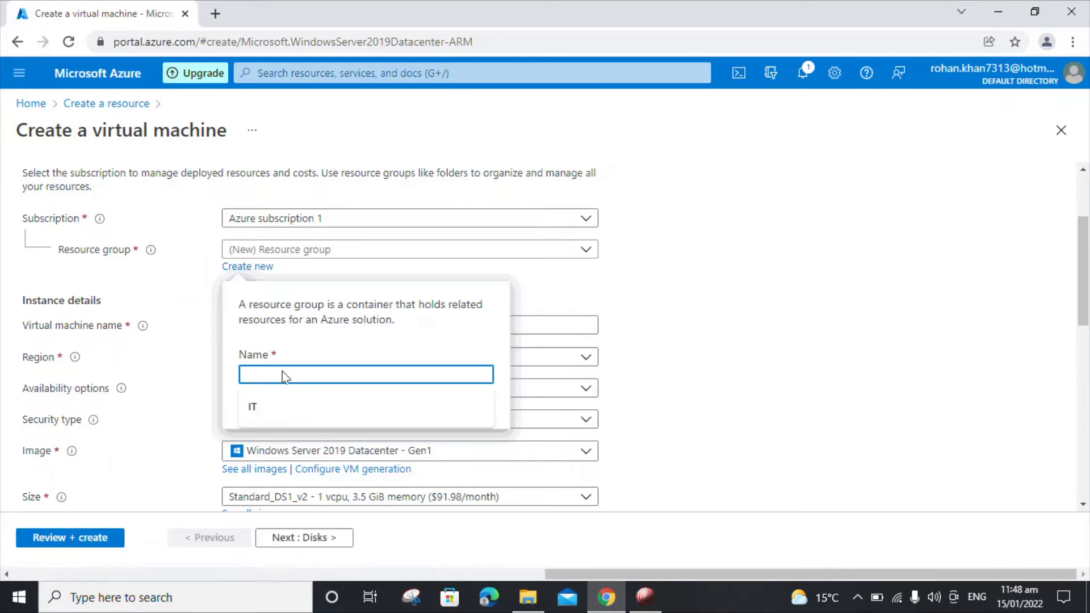
pyautogui.write('R')
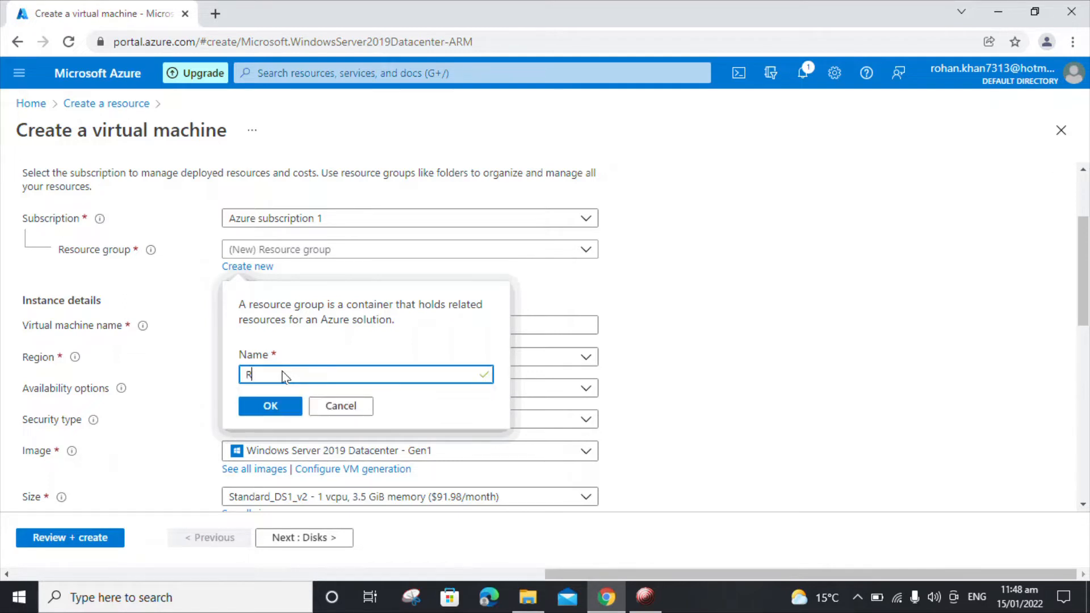
pyautogui.write('G01')
pyautogui.click(281, 404)
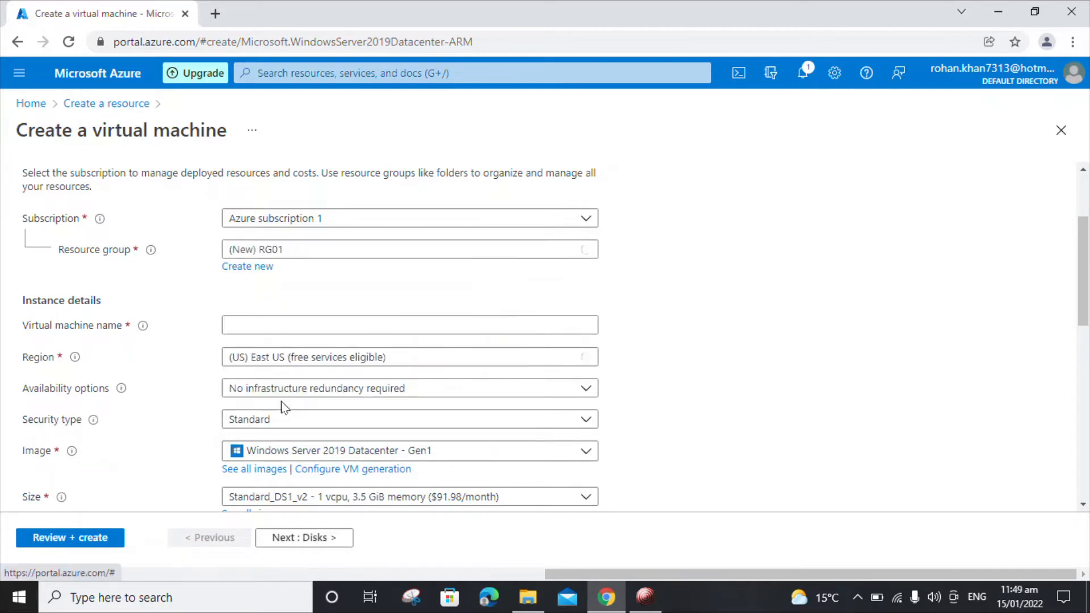
# Step: Name the virtual machine vm1
pyautogui.click(256, 331)
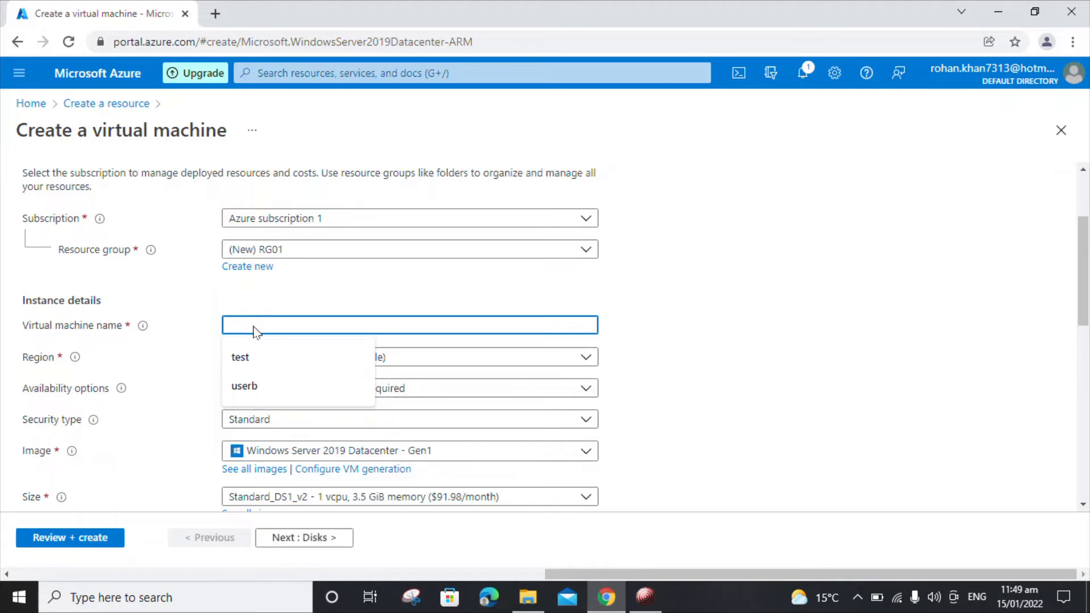
pyautogui.write('vm')
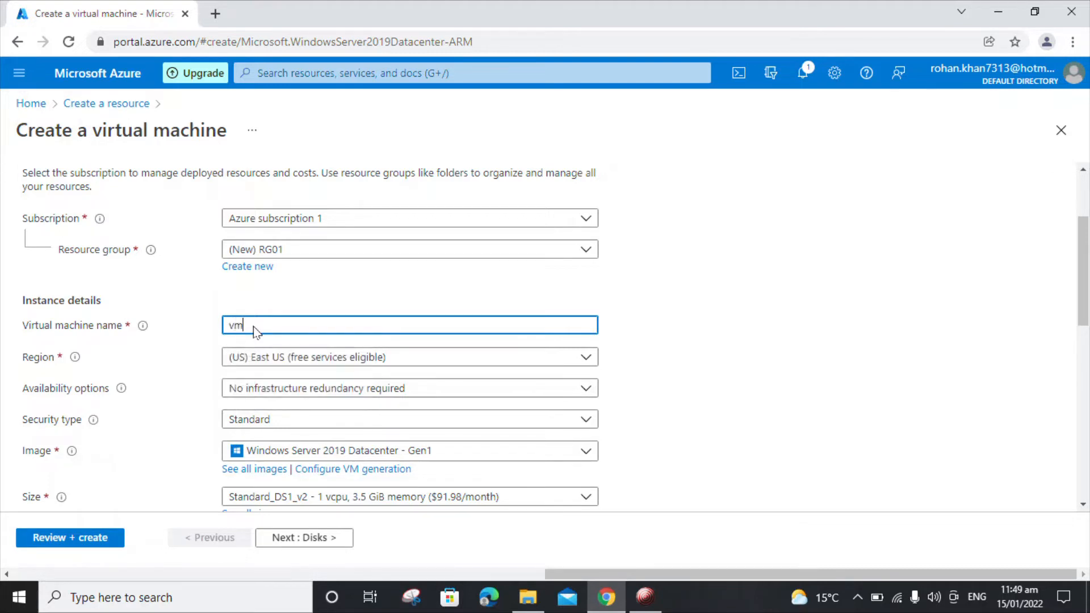
pyautogui.write('1')
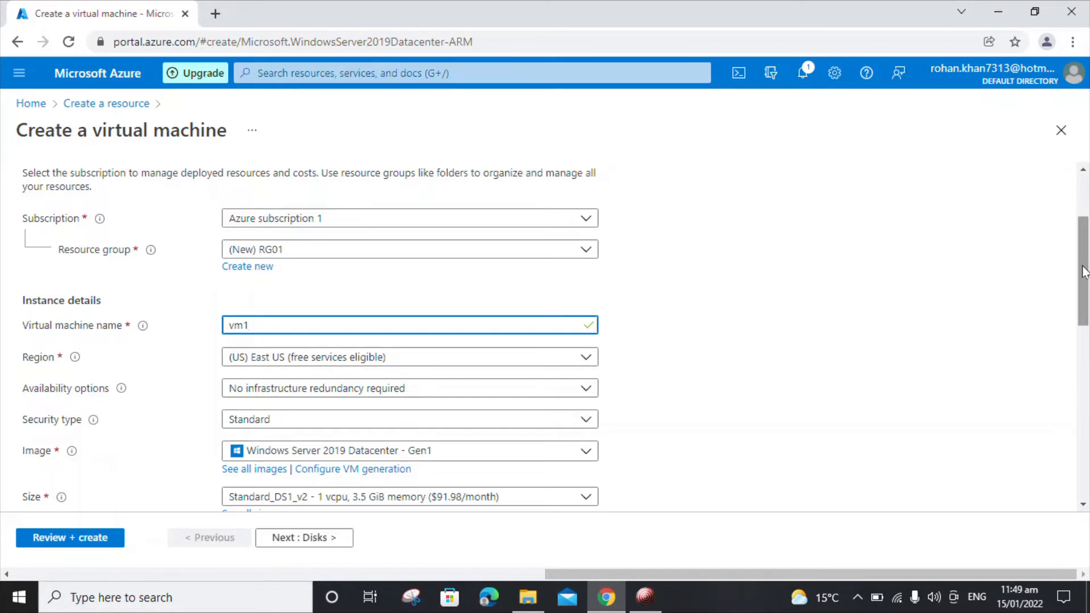
# Step: Look through the regions offered for the virtual machine, leaving the selection as it is
pyautogui.moveTo(1083, 272); pyautogui.dragTo(1083, 285)
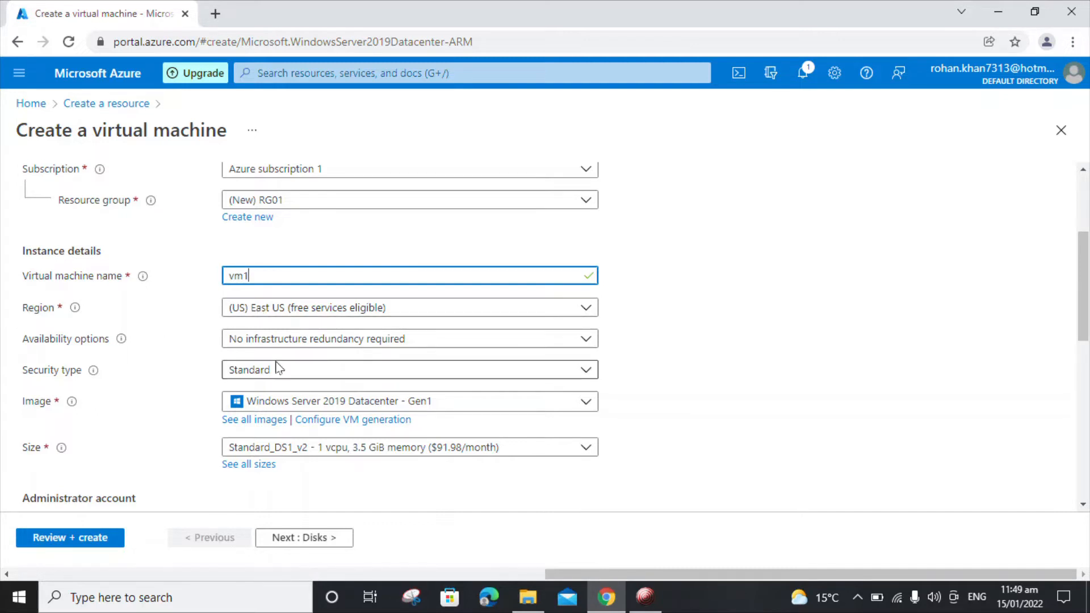
pyautogui.click(282, 312)
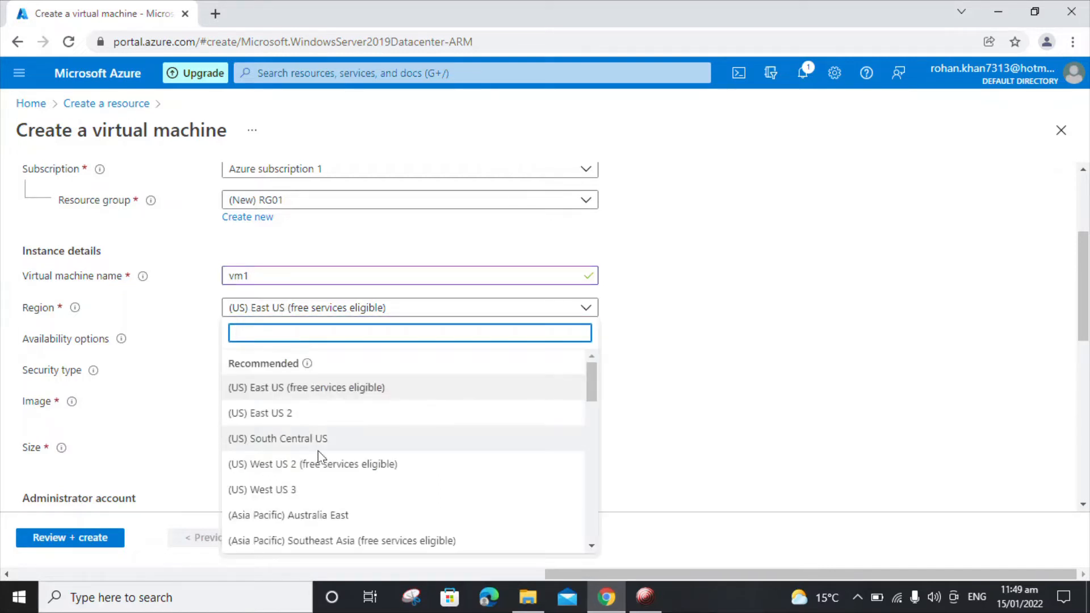
pyautogui.click(779, 291)
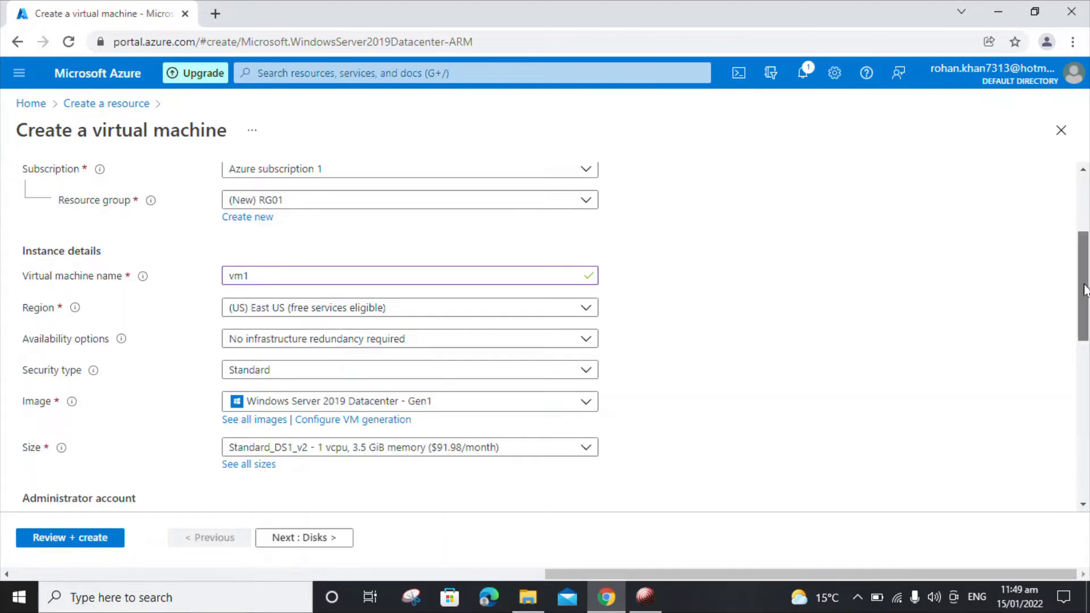
# Step: Set the image to Windows Server 2022 Datacenter: Azure Edition - Gen2 and view the full list of VM sizes
pyautogui.scroll(-2, 1084, 289)
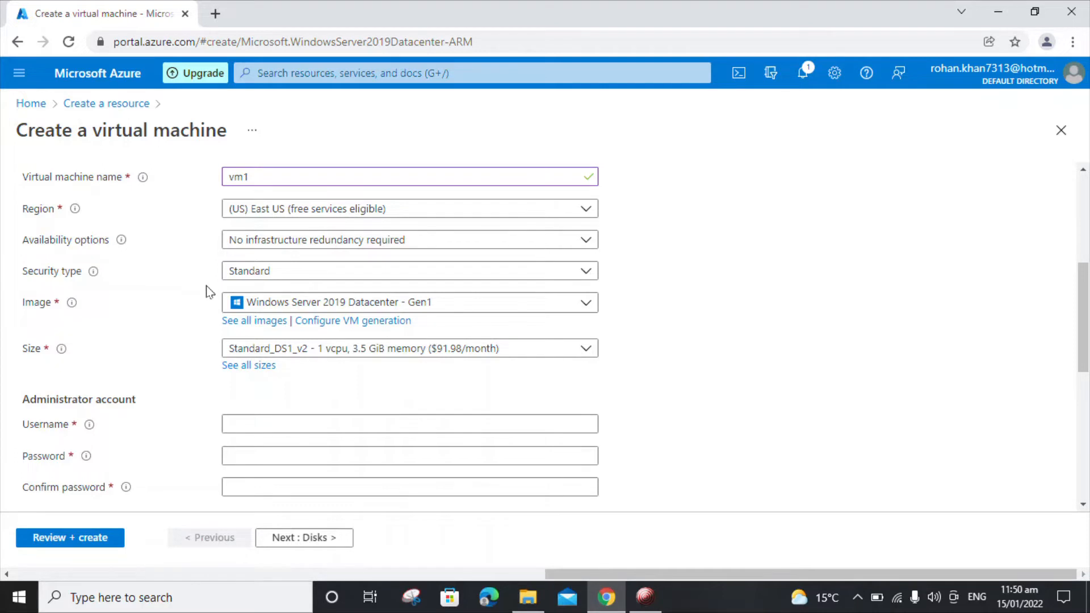
pyautogui.click(307, 305)
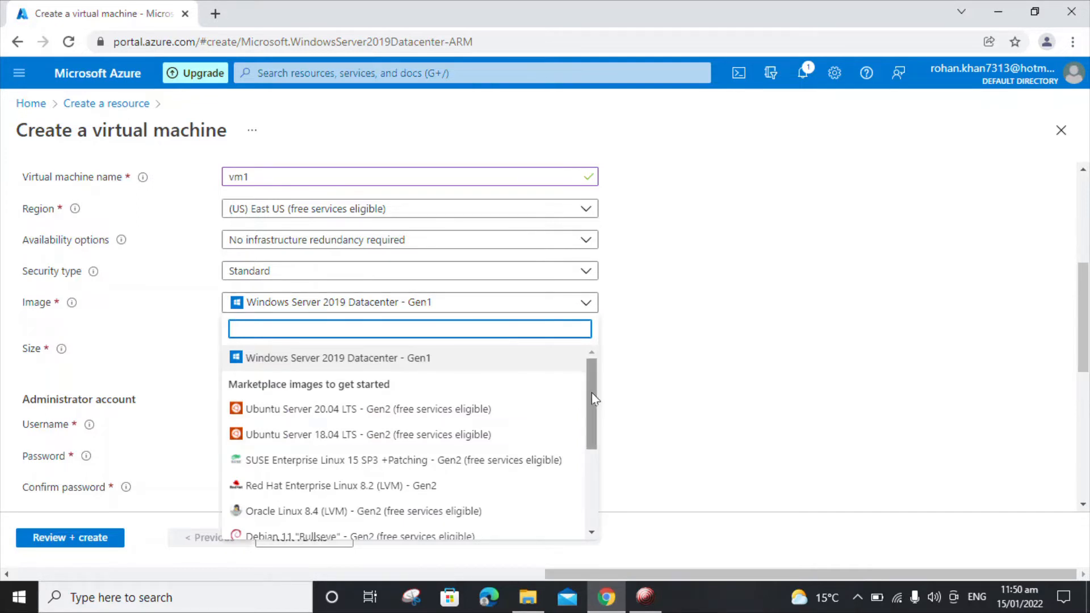
pyautogui.moveTo(592, 393); pyautogui.dragTo(598, 488)
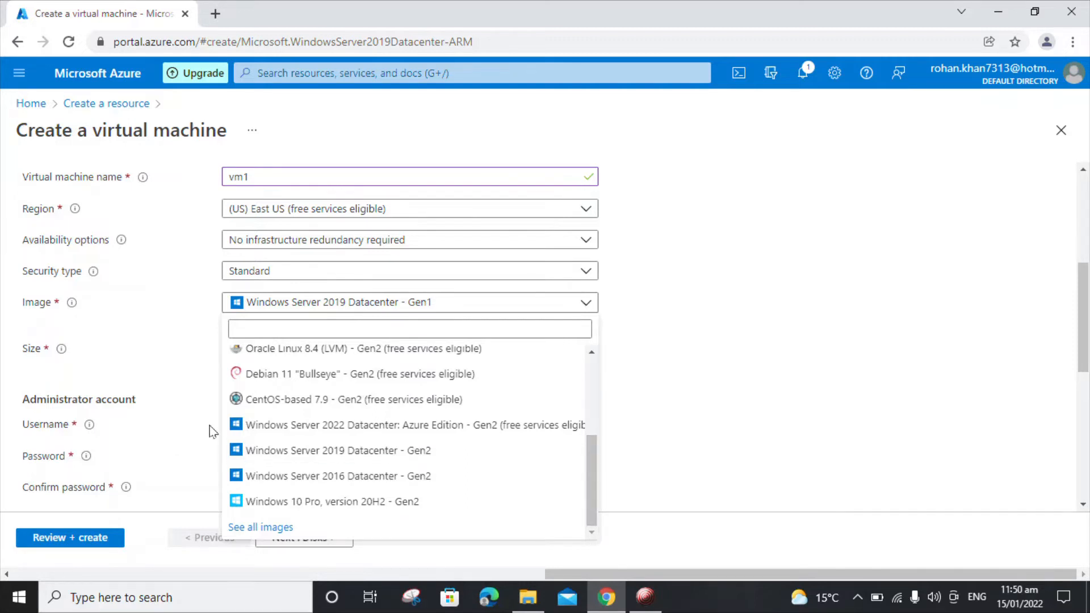
pyautogui.click(296, 425)
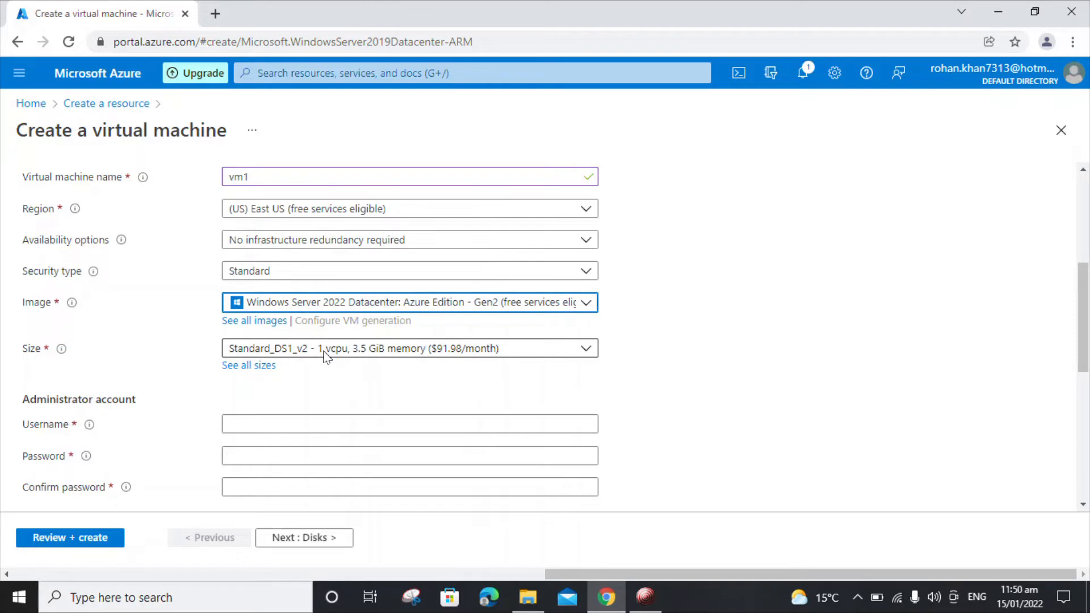
pyautogui.click(258, 365)
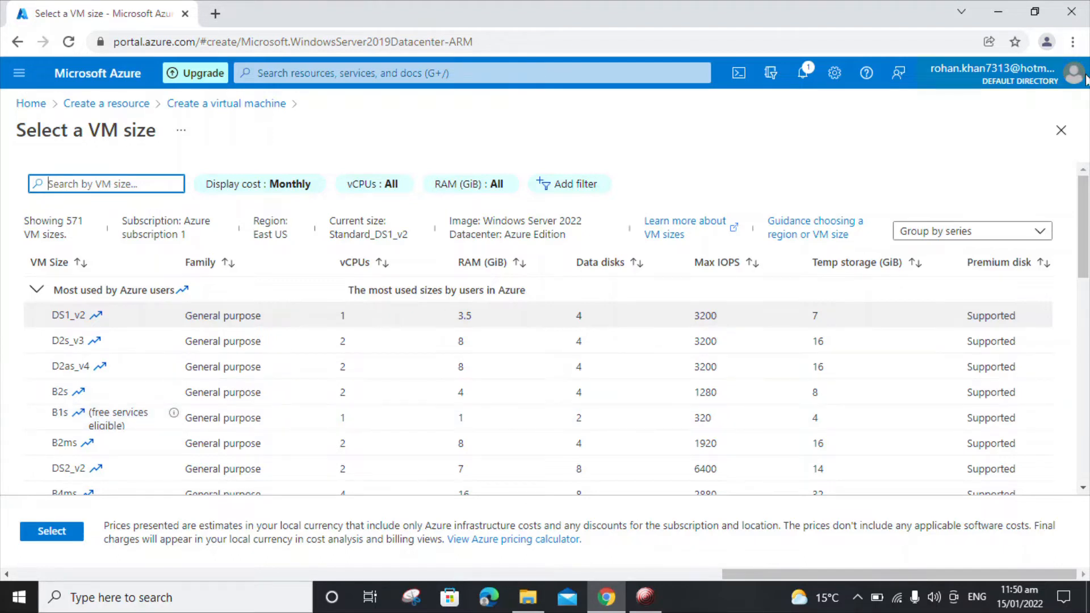
pyautogui.click(1059, 134)
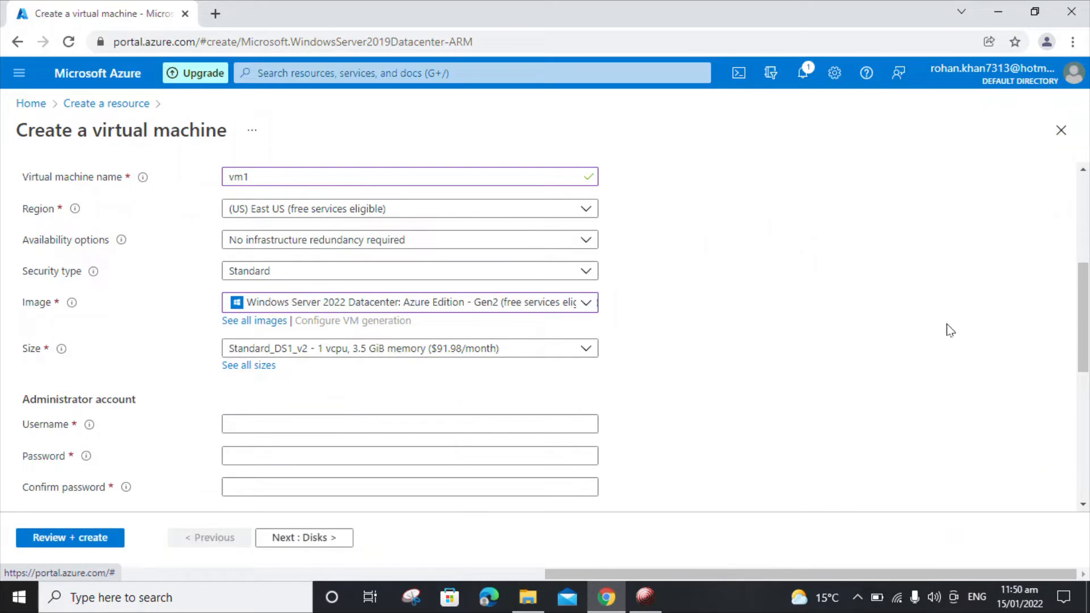
# Step: Set the administrator account's username to usera
pyautogui.moveTo(1082, 332); pyautogui.dragTo(1082, 367)
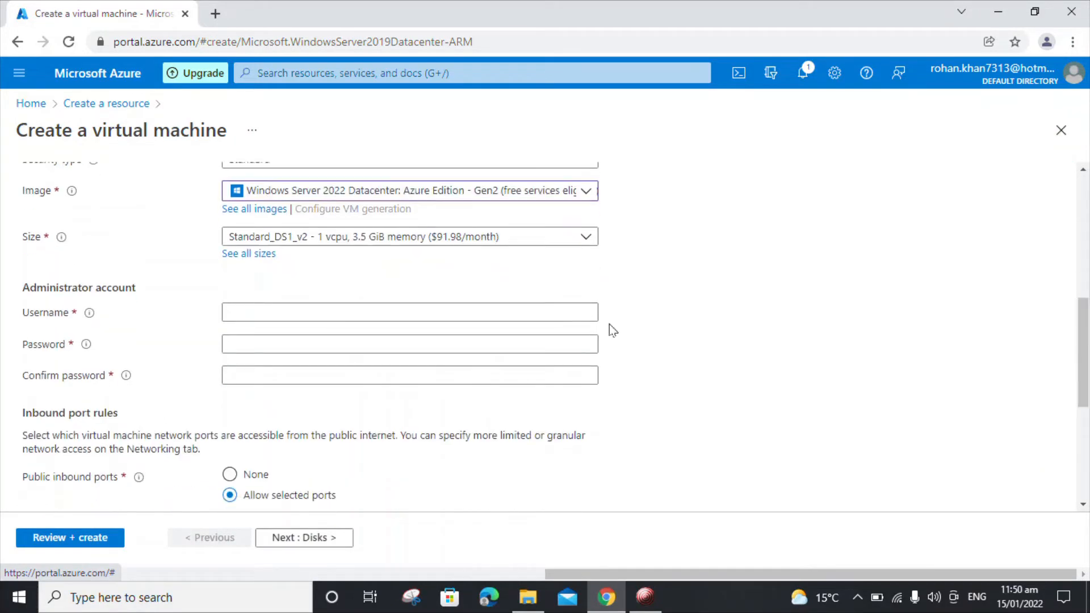
pyautogui.click(347, 309)
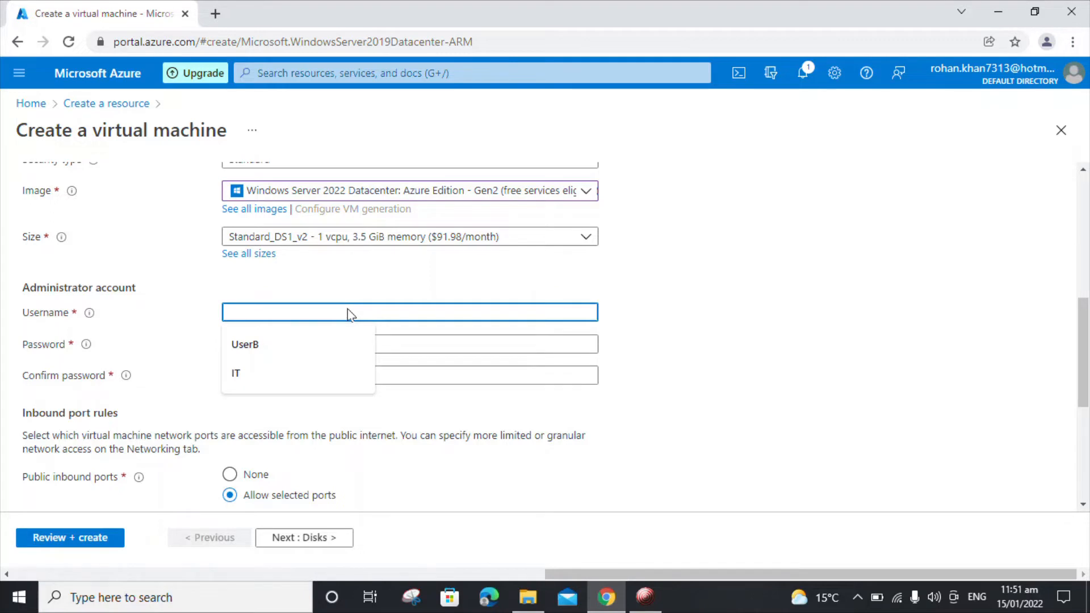
pyautogui.write('user')
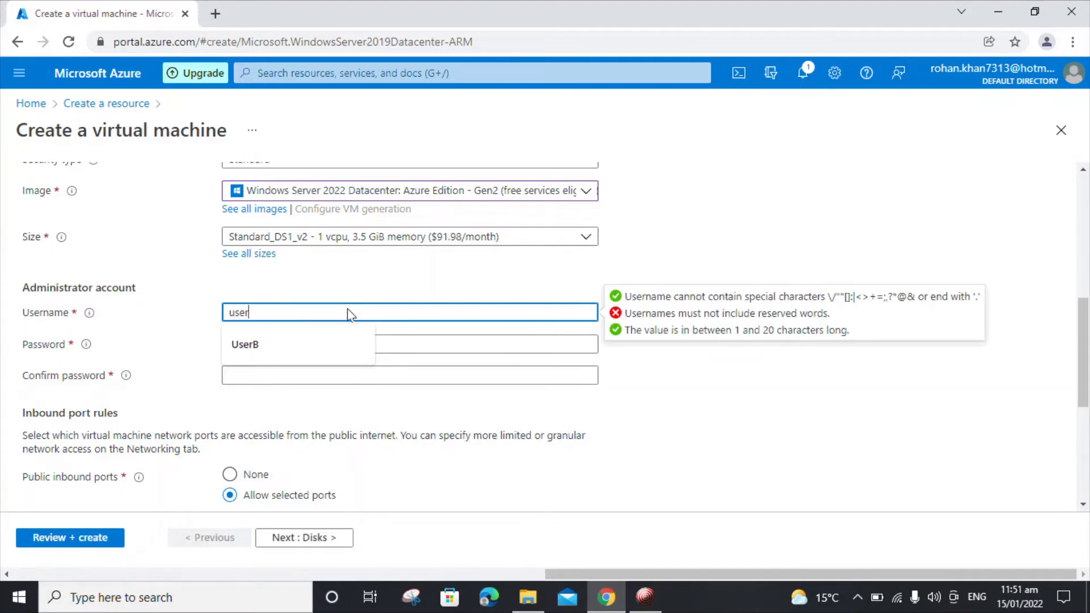
pyautogui.write('a')
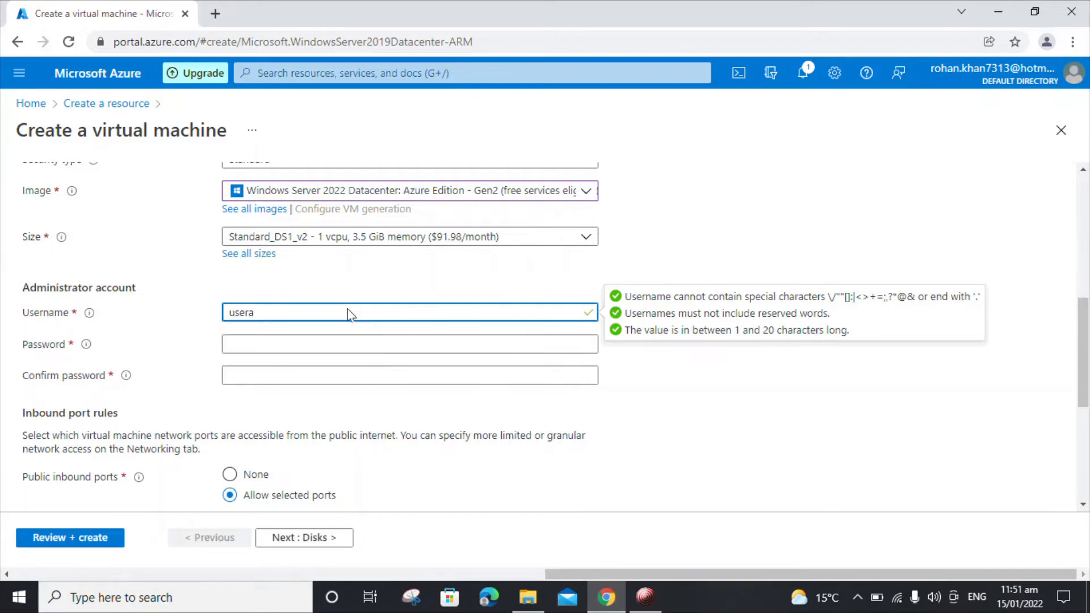
# Step: Enter the administrator account password and repeat it in the confirmation field
pyautogui.click(322, 346)
pyautogui.write('••••')
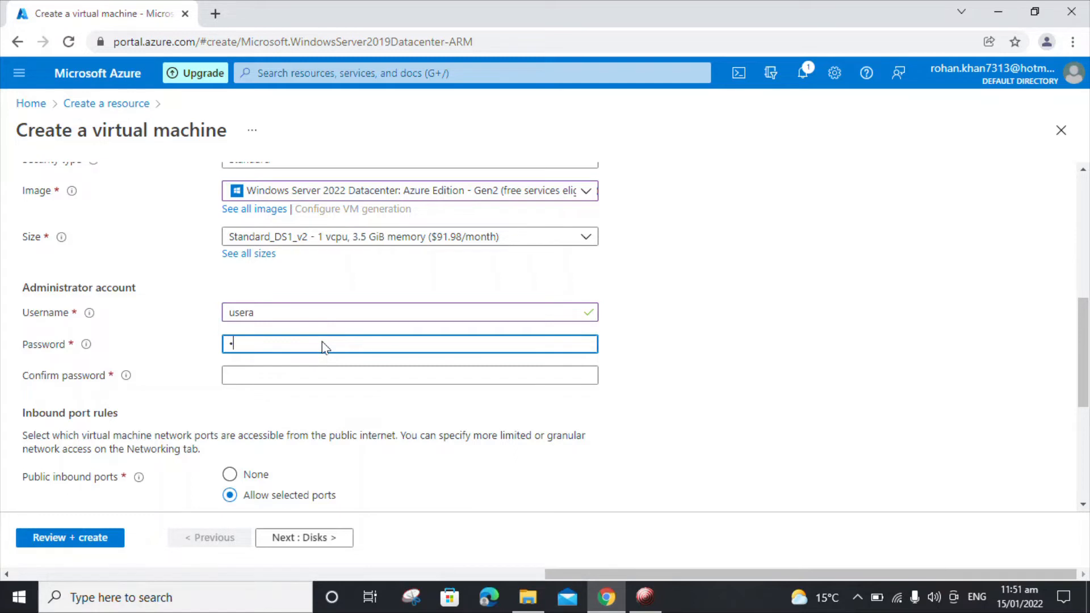
pyautogui.write('•••••••')
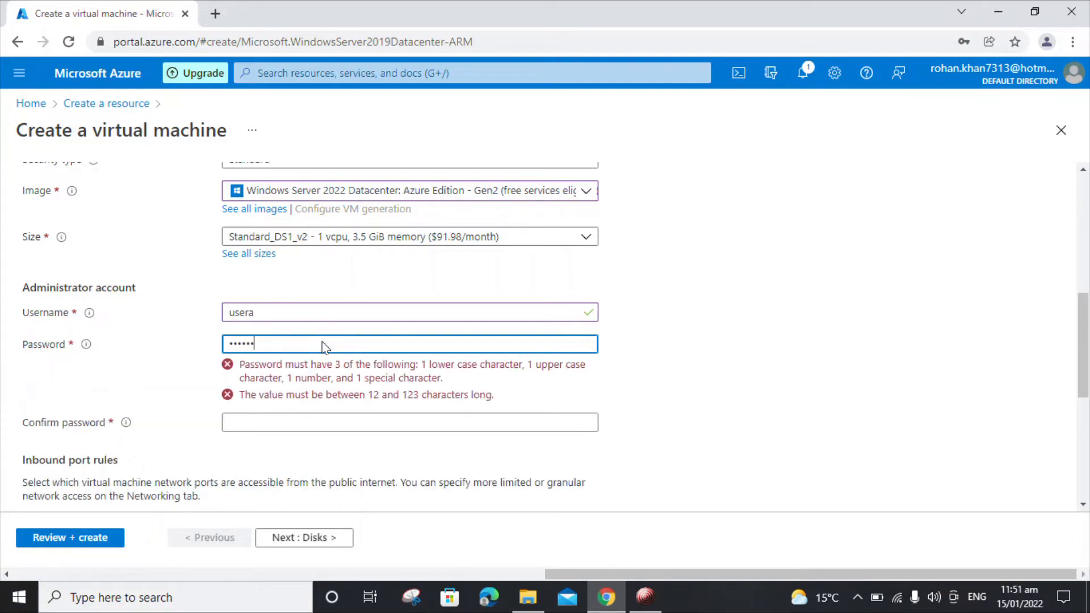
pyautogui.write('•')
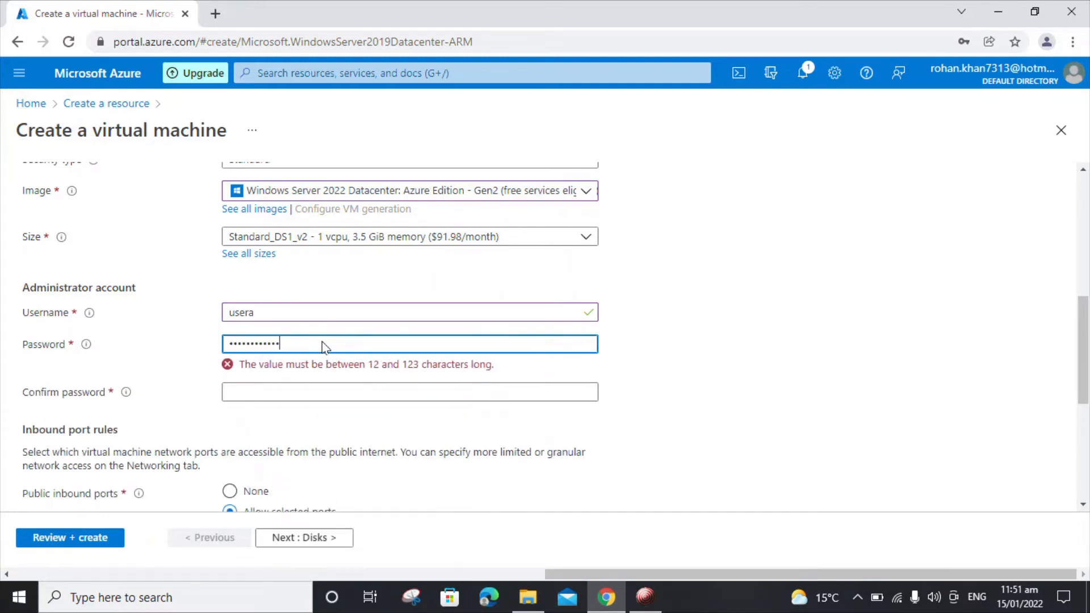
pyautogui.press('Tab')
pyautogui.write('••••••••••••')
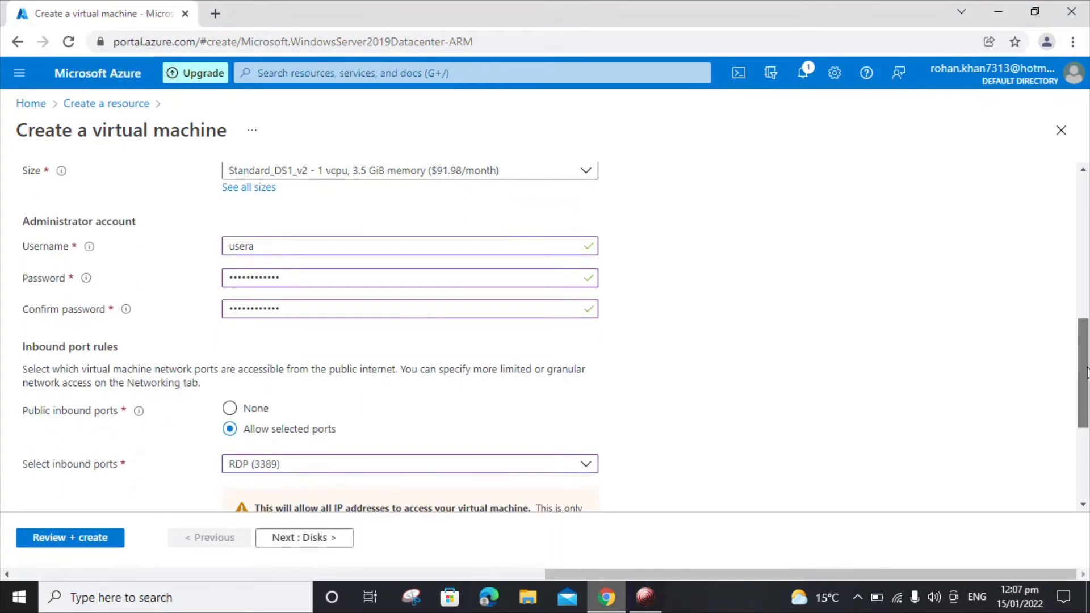
# Step: Allow selected public inbound ports for the virtual machine and select RDP (3389)
pyautogui.moveTo(1086, 372); pyautogui.dragTo(1086, 373)
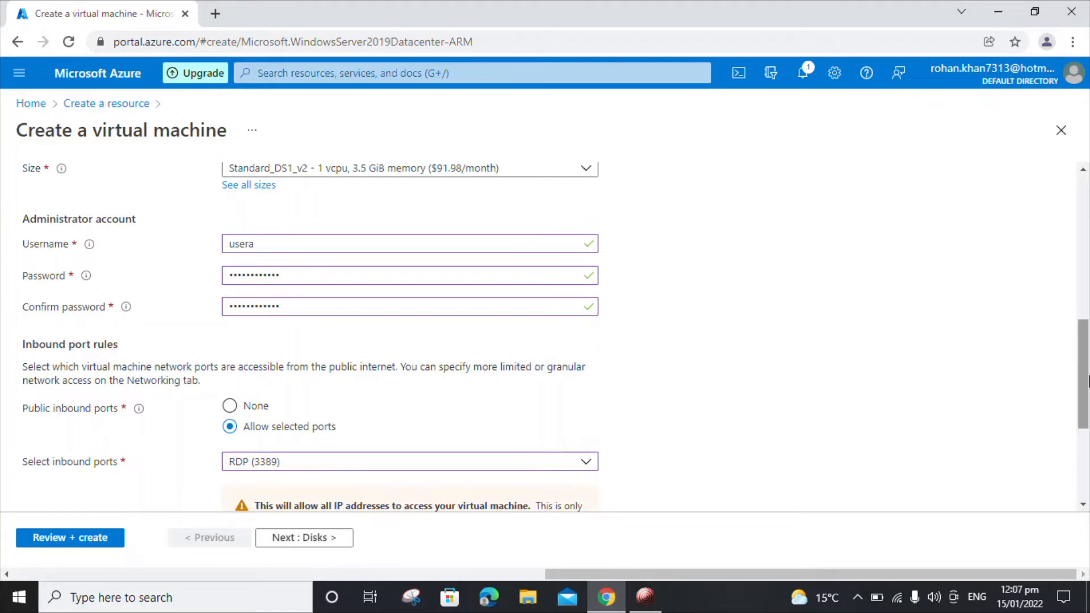
pyautogui.moveTo(1088, 380); pyautogui.dragTo(1088, 413)
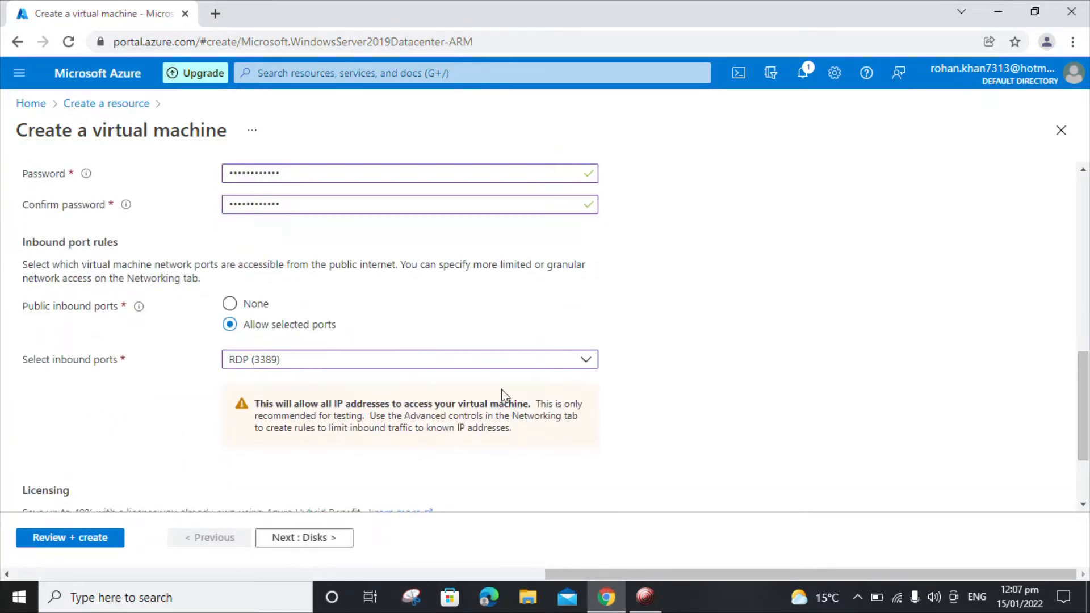
pyautogui.click(251, 308)
pyautogui.click(258, 324)
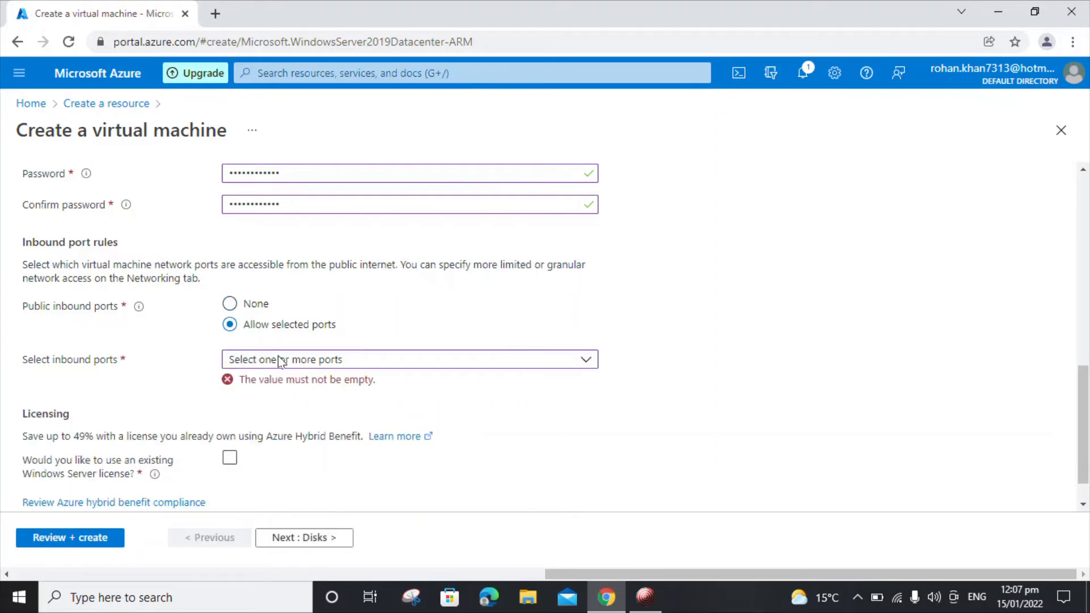
pyautogui.click(283, 360)
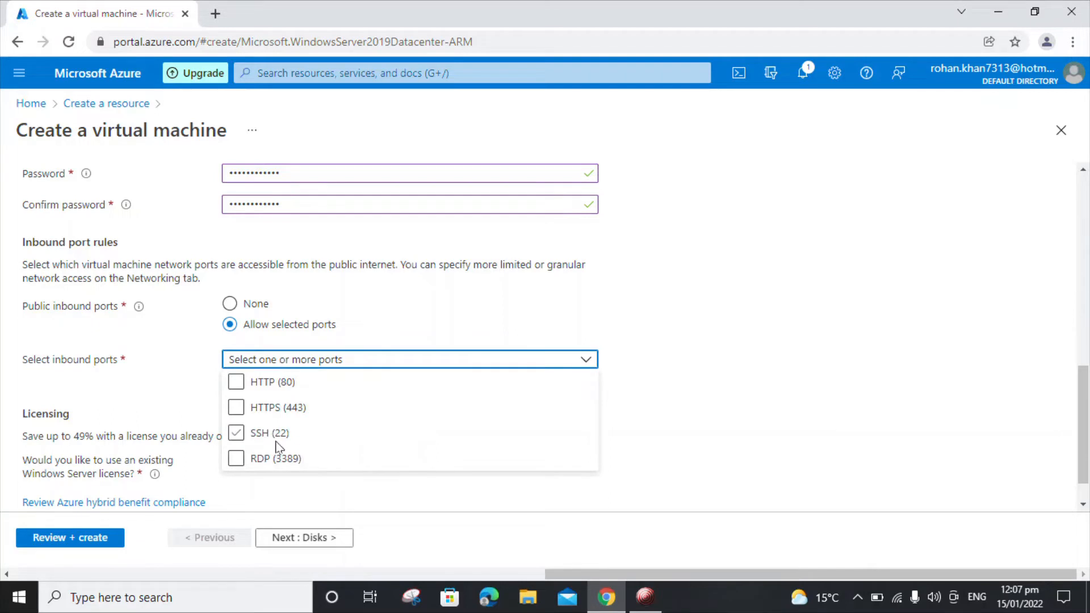
pyautogui.click(232, 458)
pyautogui.click(233, 458)
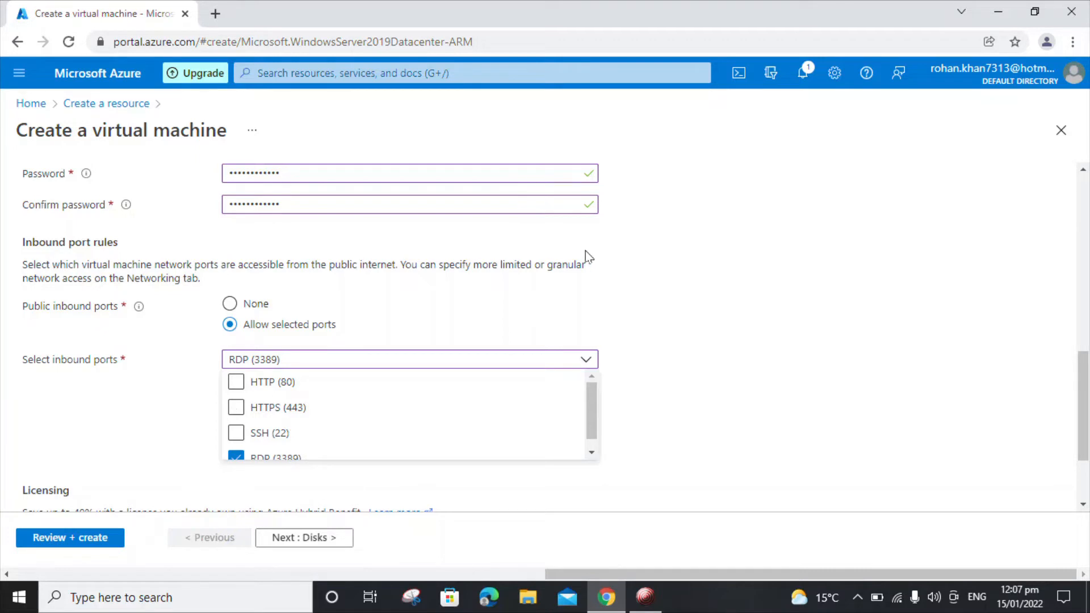
pyautogui.click(599, 258)
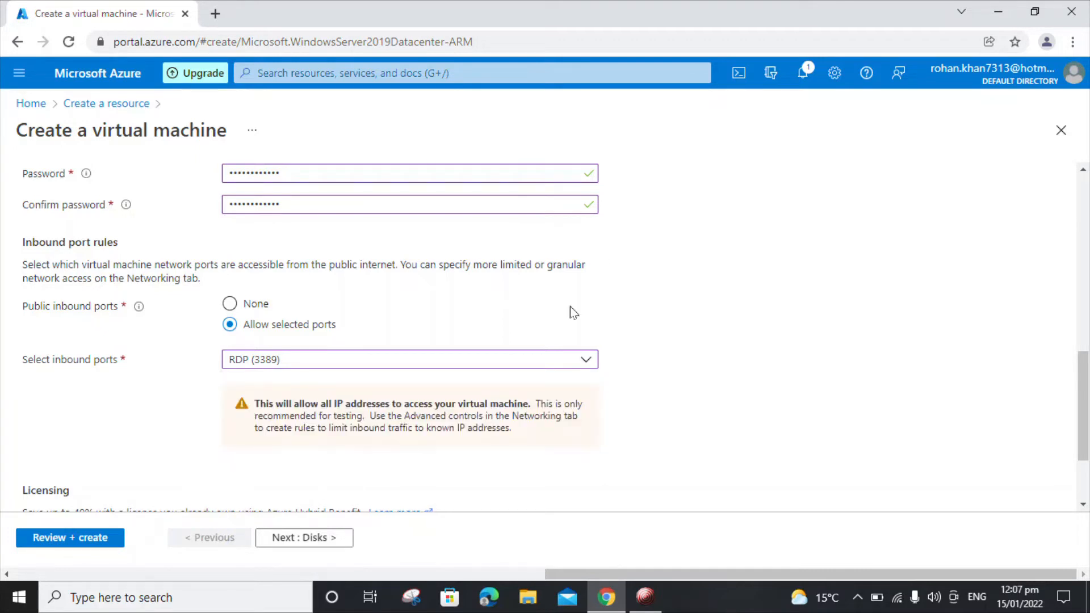
pyautogui.click(524, 363)
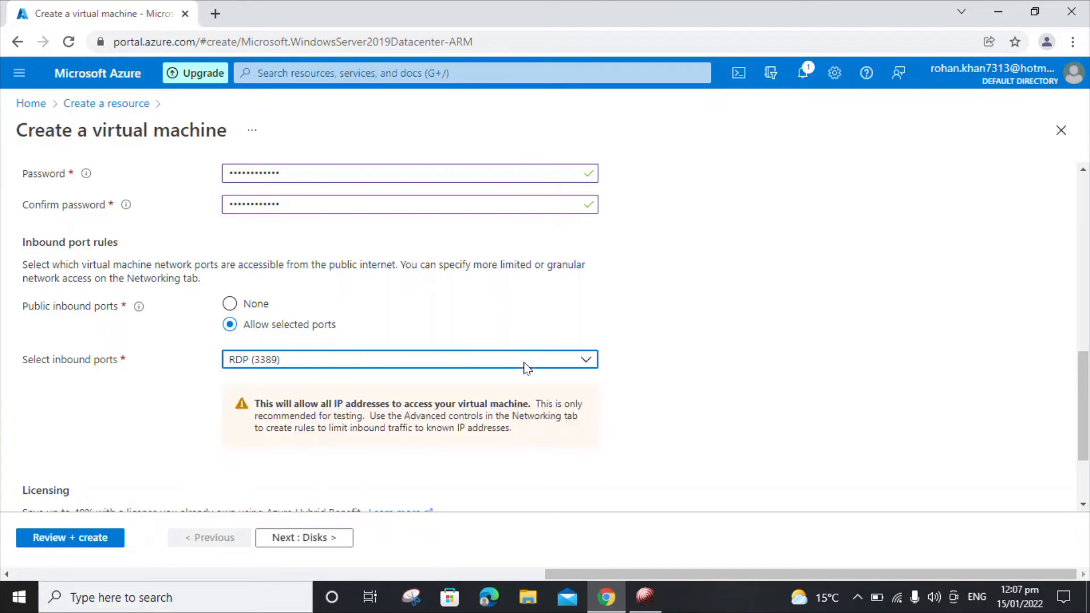
pyautogui.click(589, 311)
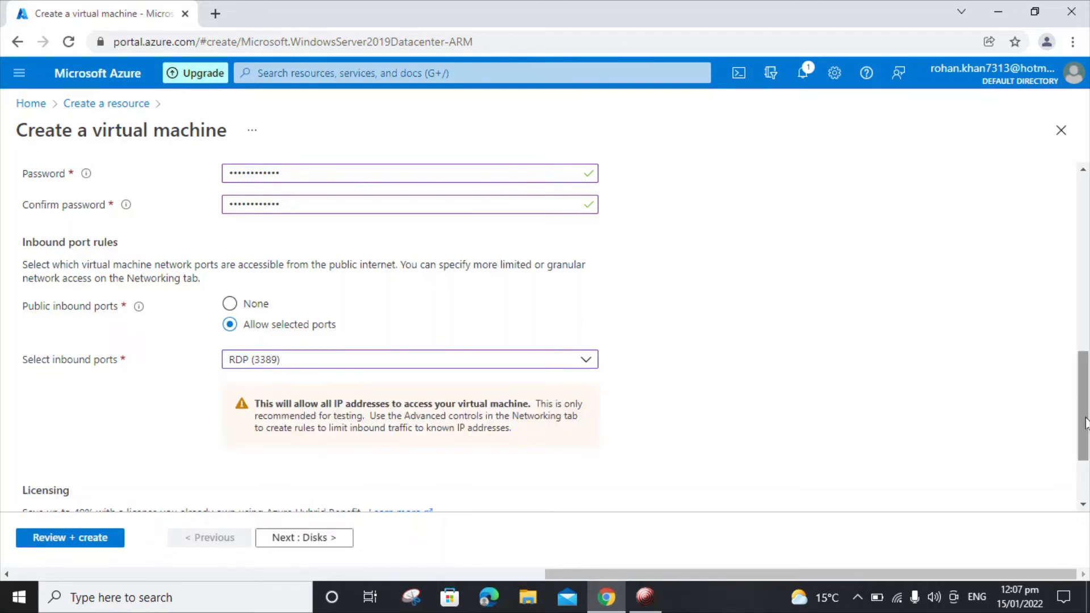
# Step: Continue to the disk settings and choose Premium SSD as the OS disk type
pyautogui.moveTo(1087, 419); pyautogui.dragTo(1087, 461)
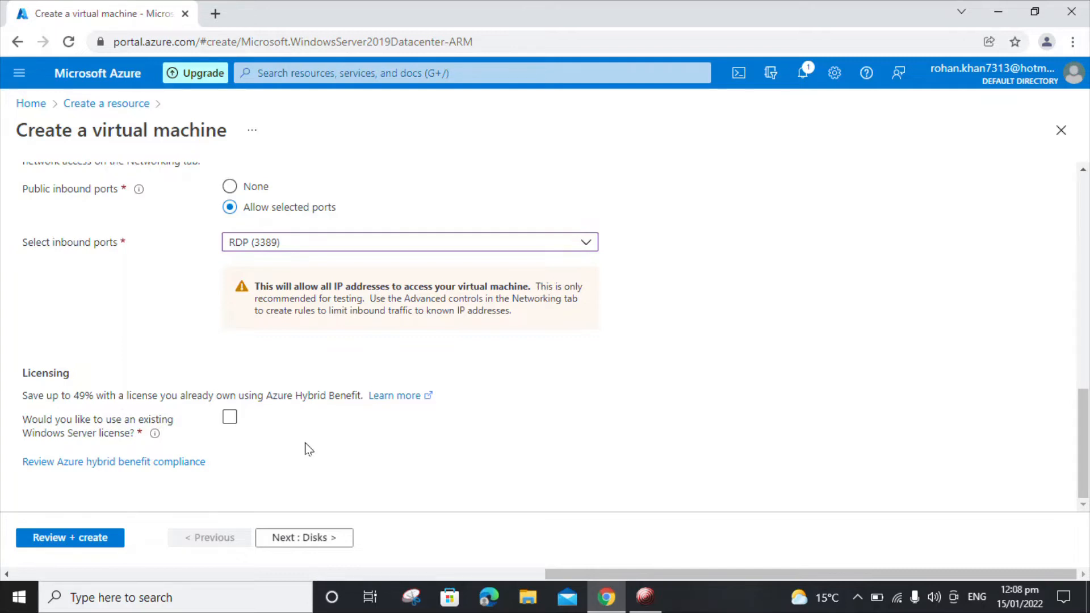
pyautogui.click(320, 539)
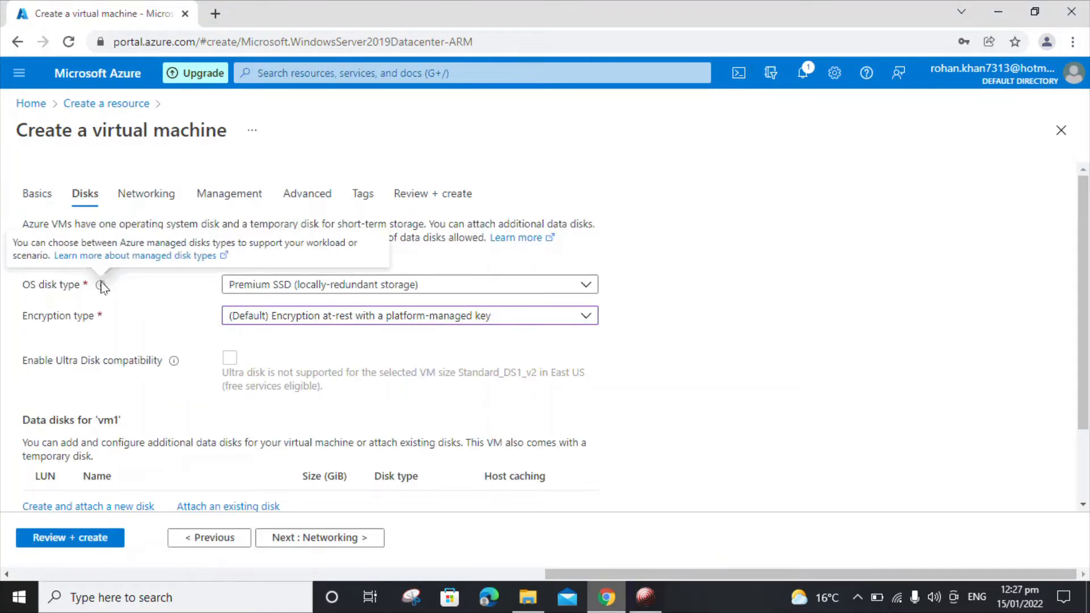
pyautogui.click(266, 289)
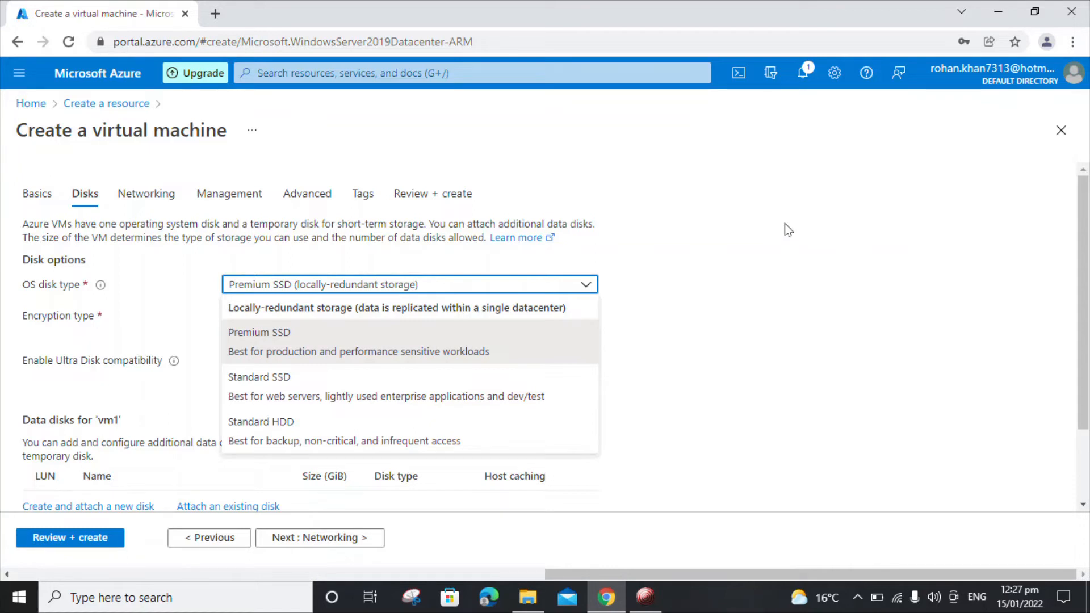
pyautogui.click(499, 336)
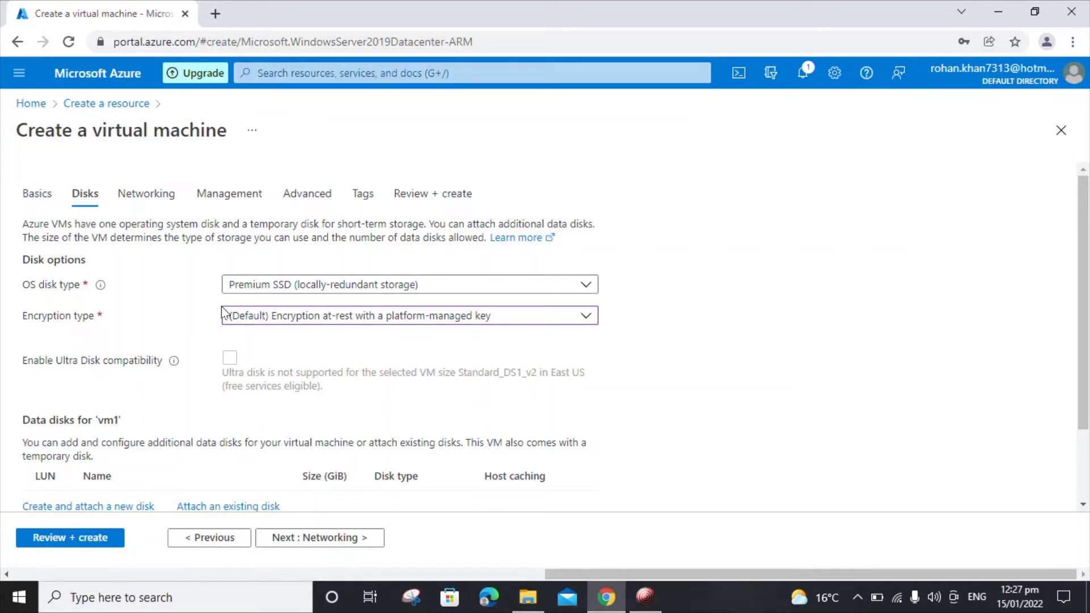
# Step: Try disk encryption at-rest with a customer-managed key and return to the default platform-managed key
pyautogui.click(264, 316)
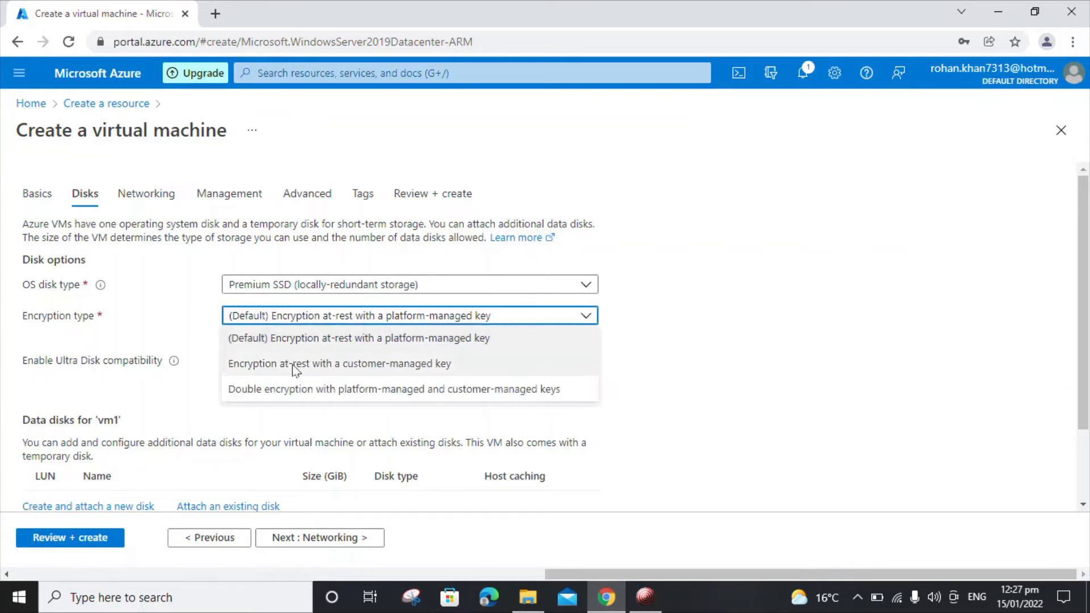
pyautogui.click(292, 366)
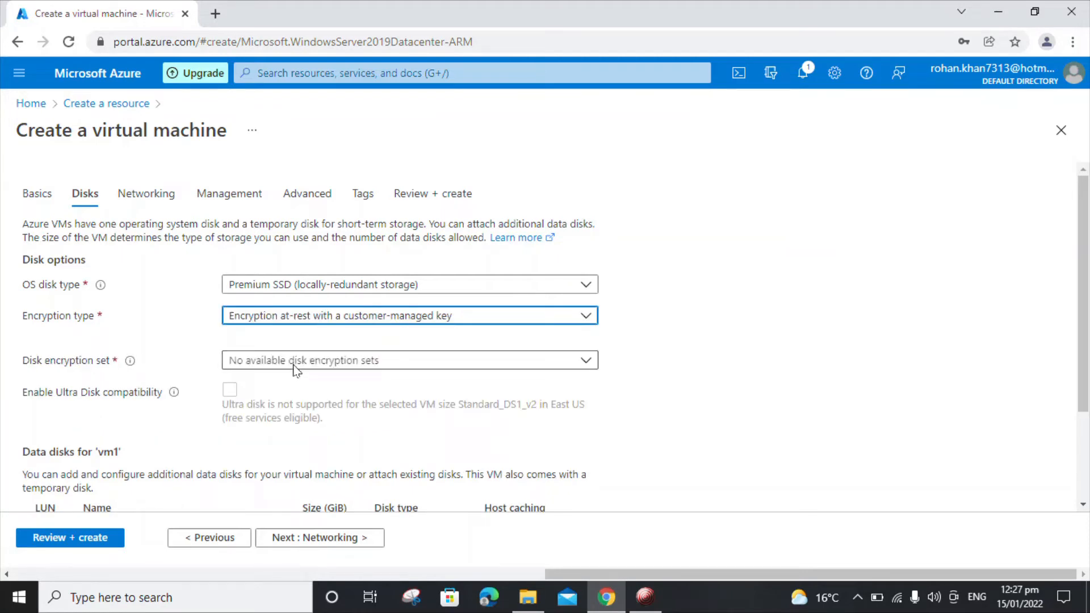
pyautogui.click(355, 319)
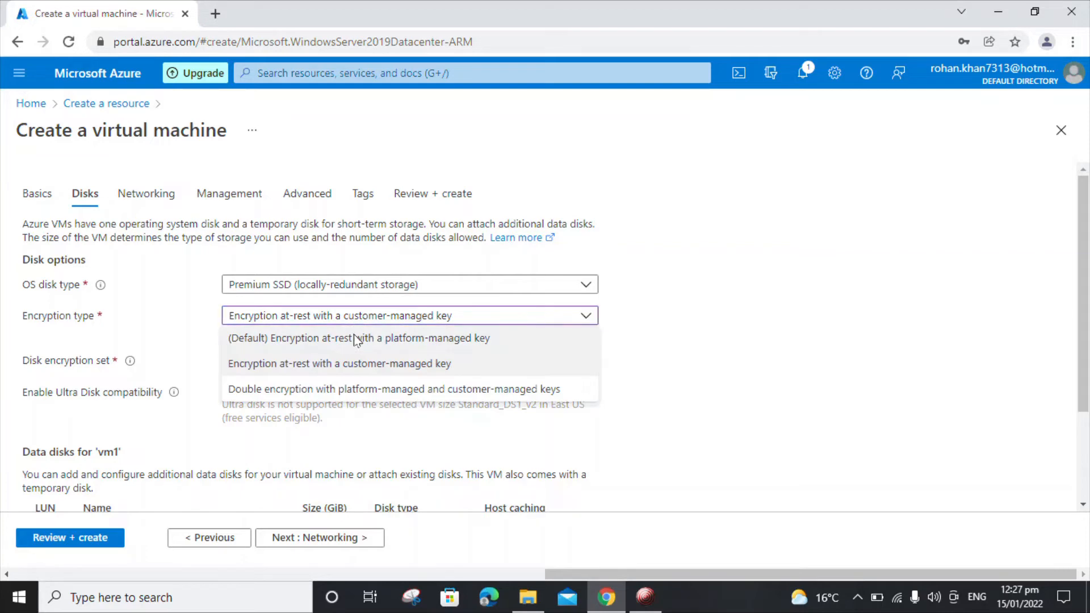
pyautogui.click(354, 336)
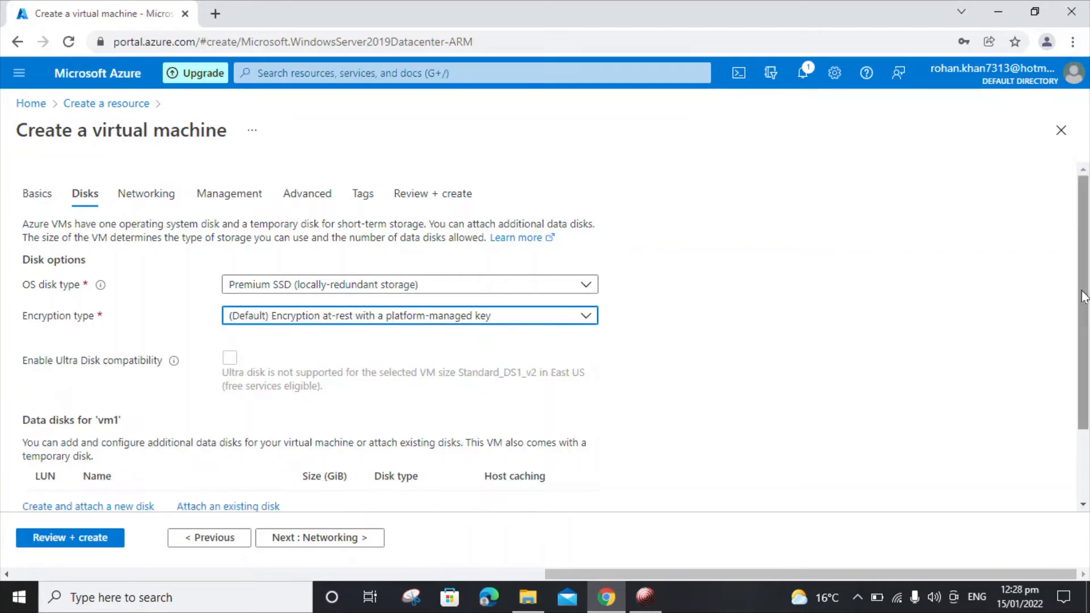
# Step: Continue to the networking settings without adding data disks and review the default network, port and load balancing options
pyautogui.moveTo(1084, 297); pyautogui.dragTo(1084, 393)
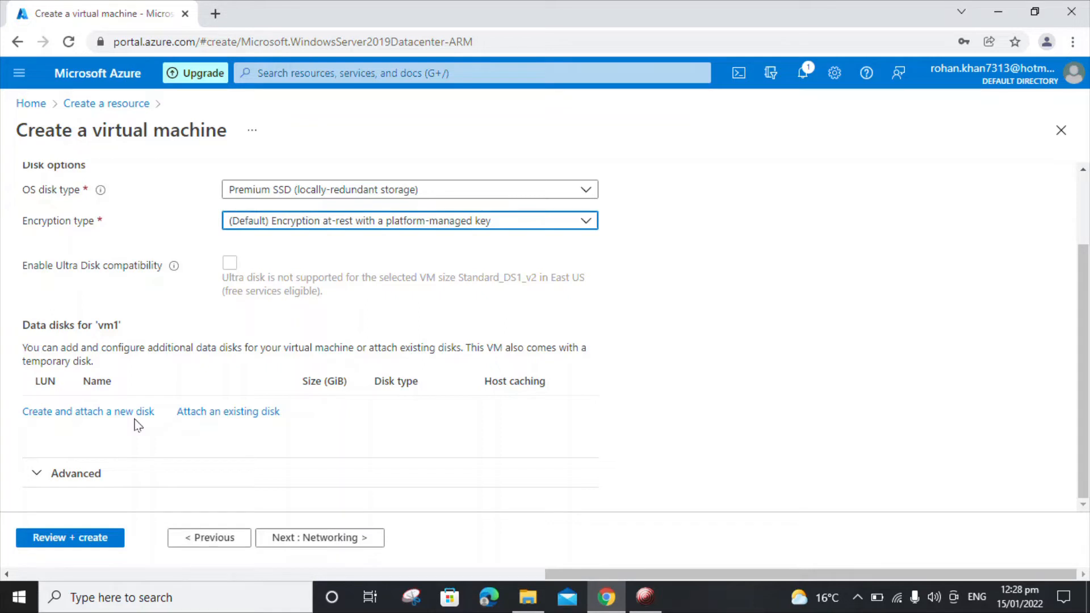
pyautogui.click(332, 537)
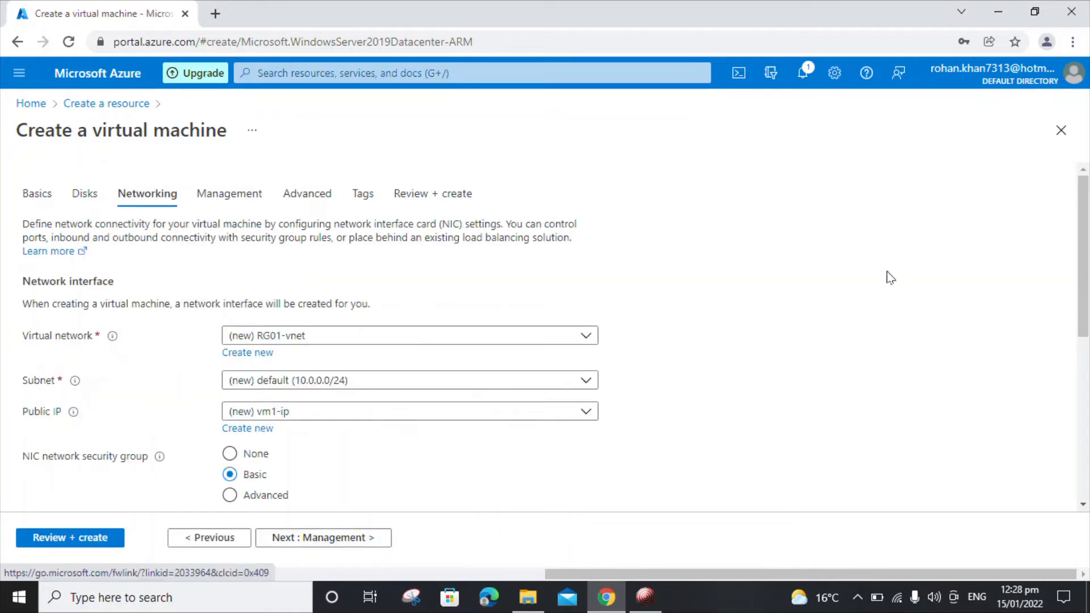
pyautogui.moveTo(1089, 254); pyautogui.dragTo(1088, 311)
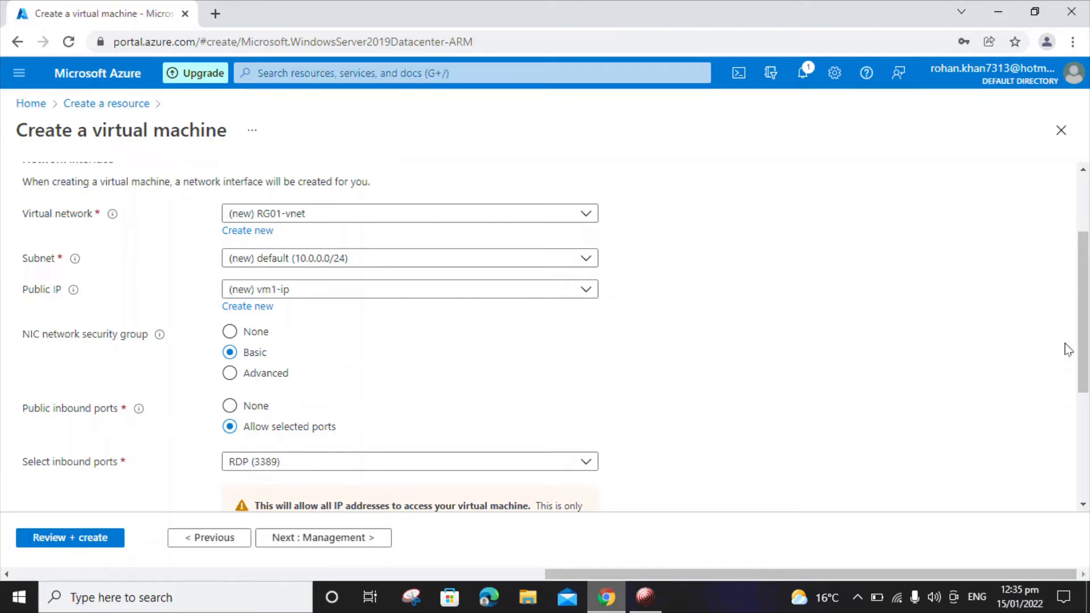
pyautogui.moveTo(1087, 335); pyautogui.dragTo(1089, 448)
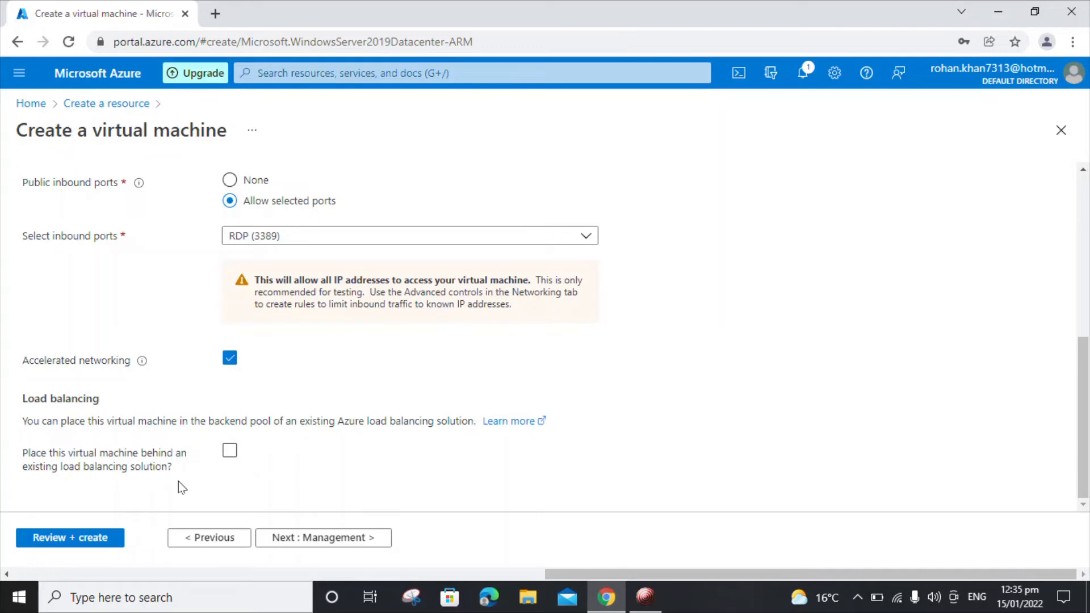
# Step: Move on to the management settings and disable boot diagnostics
pyautogui.click(343, 542)
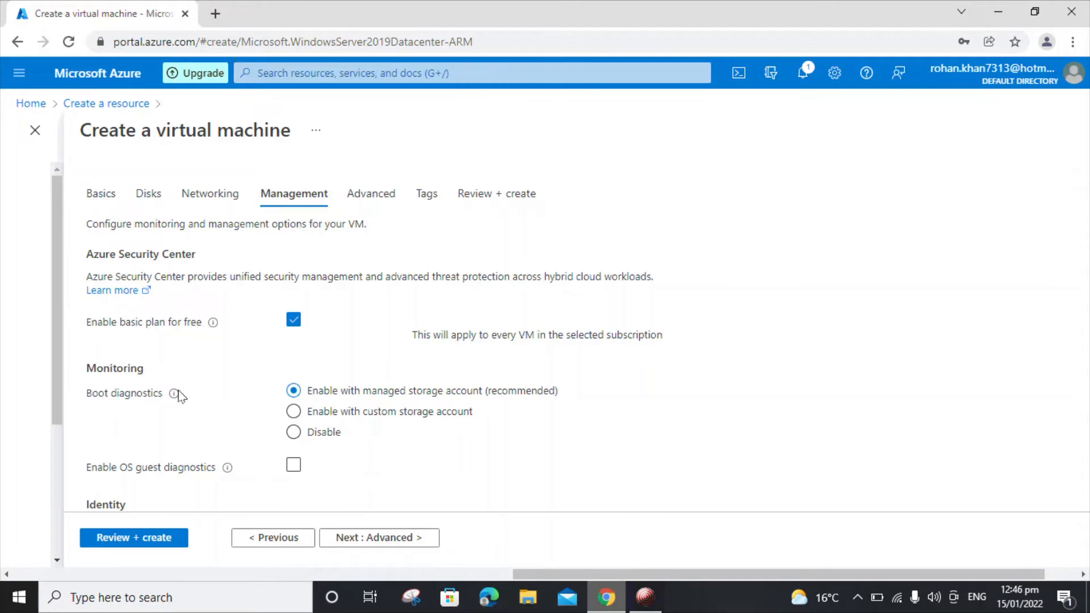
pyautogui.moveTo(175, 393)
pyautogui.click(293, 432)
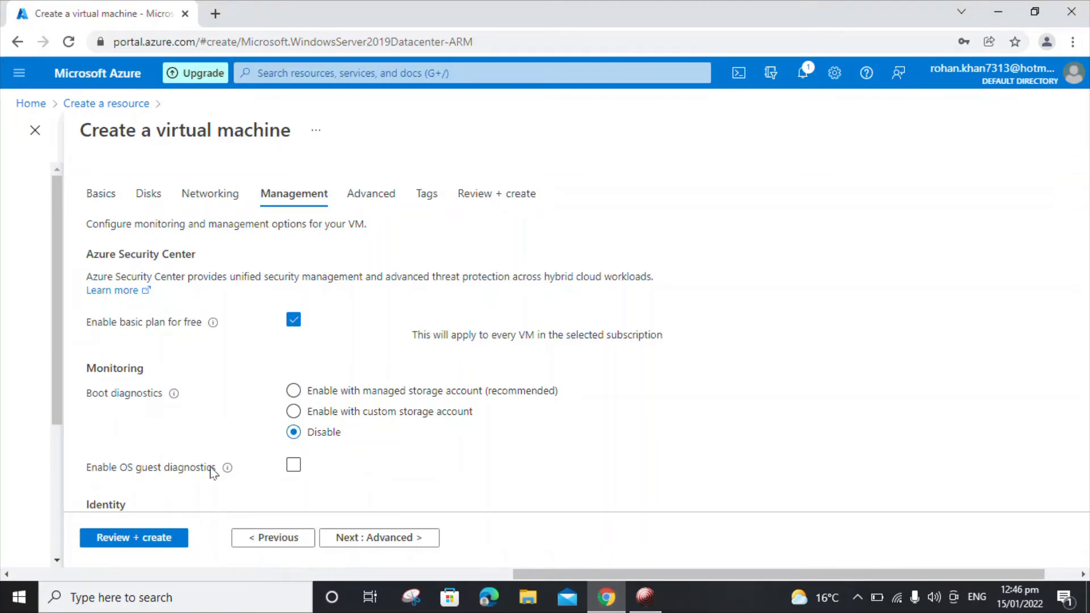
# Step: Enable auto-shutdown for the virtual machine and set its time zone to (UTC+05:00) Islamabad, Karachi
pyautogui.scroll(-1, 381, 428)
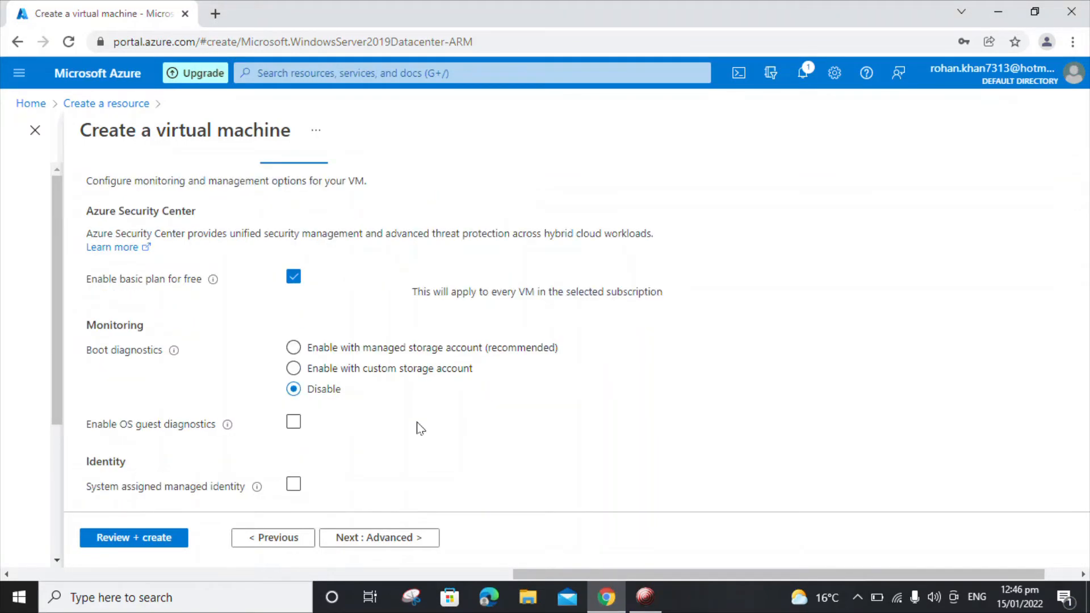
pyautogui.scroll(-4, 417, 423)
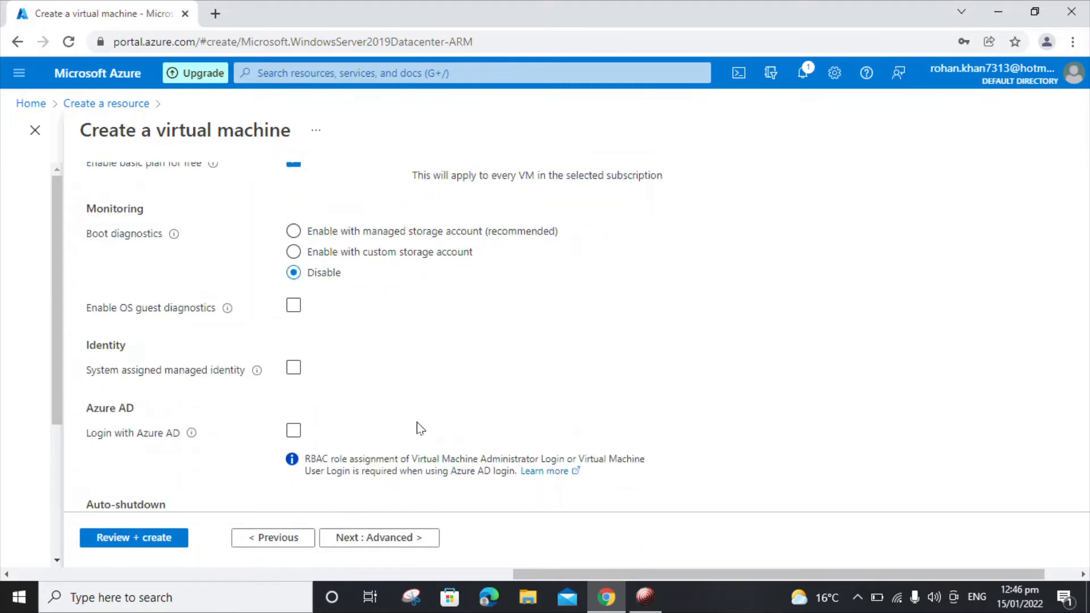
pyautogui.scroll(-3, 417, 426)
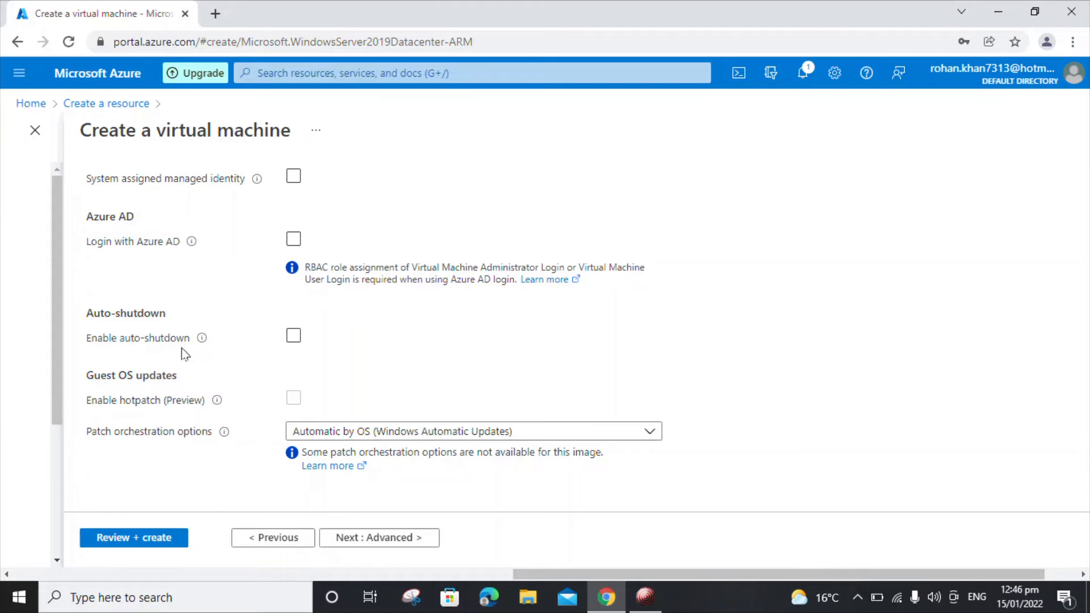
pyautogui.click(295, 339)
pyautogui.click(295, 336)
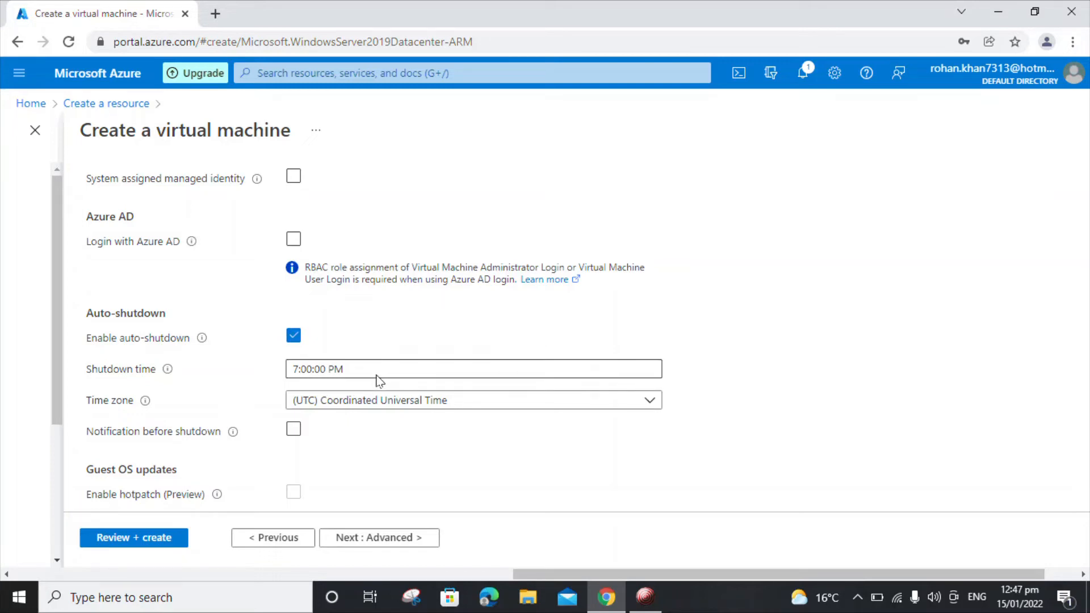
pyautogui.click(386, 402)
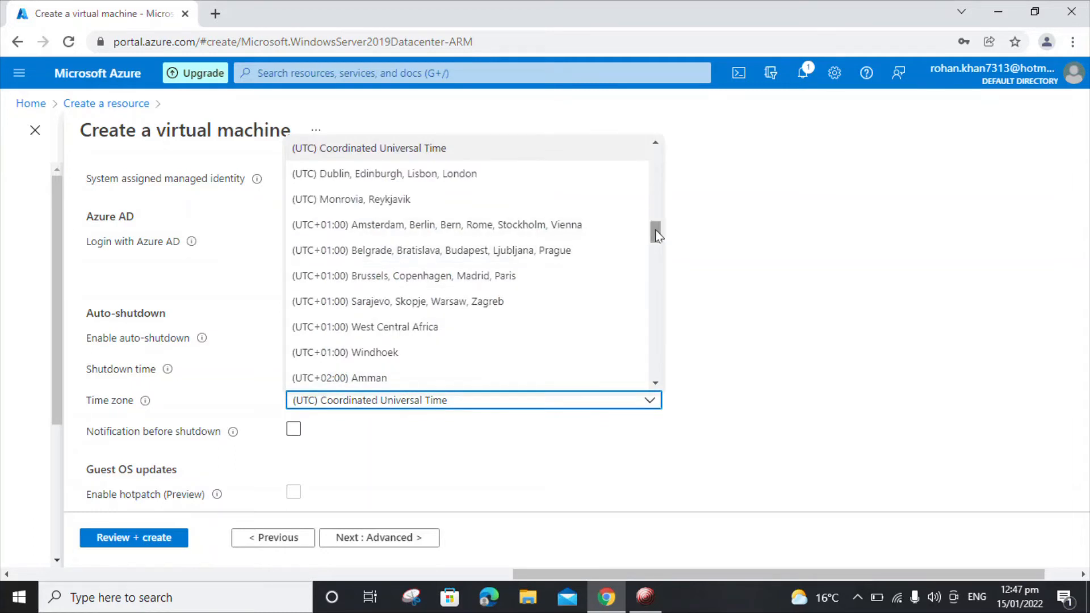
pyautogui.moveTo(656, 234); pyautogui.dragTo(671, 318)
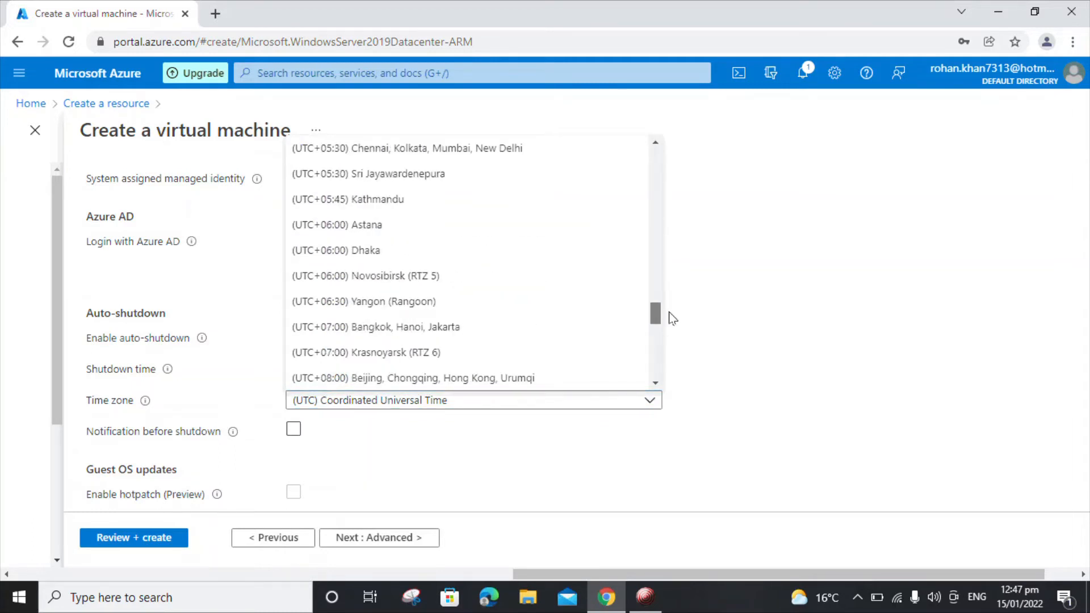
pyautogui.moveTo(673, 319); pyautogui.dragTo(659, 299)
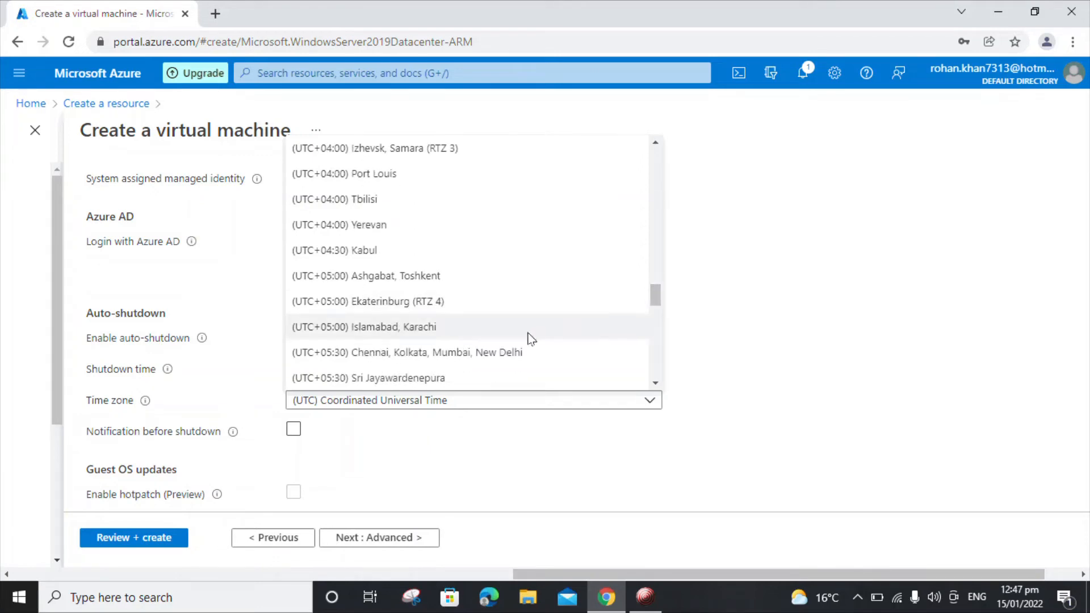
pyautogui.click(528, 333)
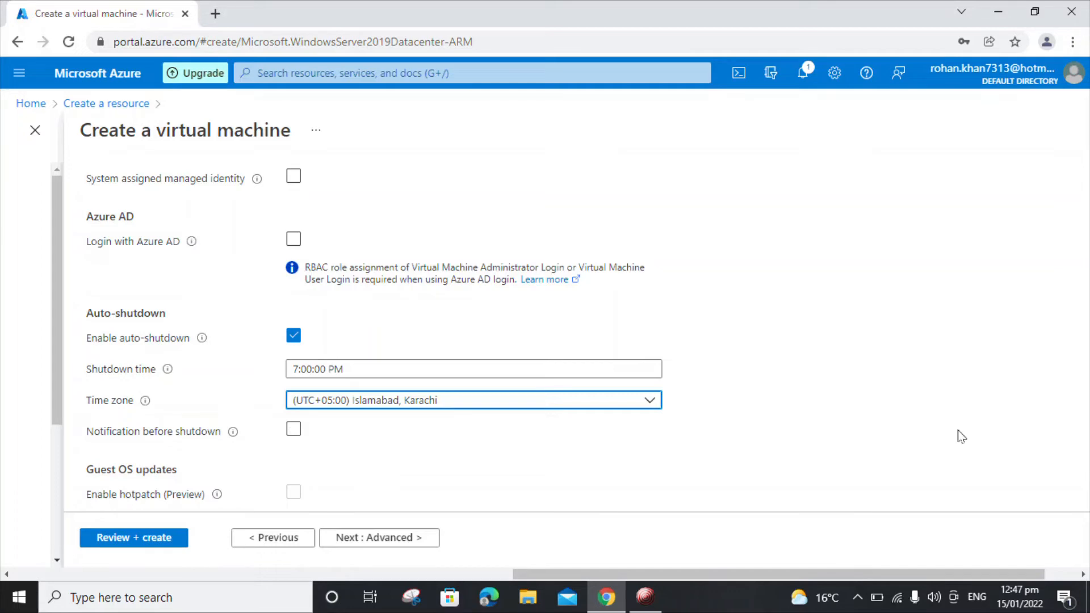
# Step: Enable the notification before shutdown in the auto-shutdown settings
pyautogui.scroll(-1, 867, 402)
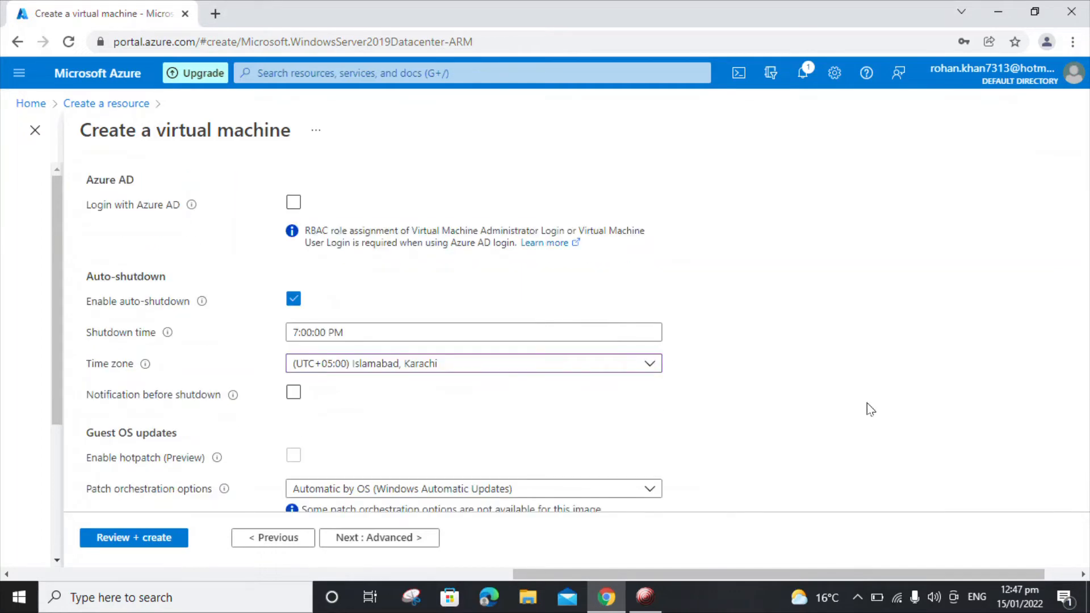
pyautogui.scroll(-2, 871, 409)
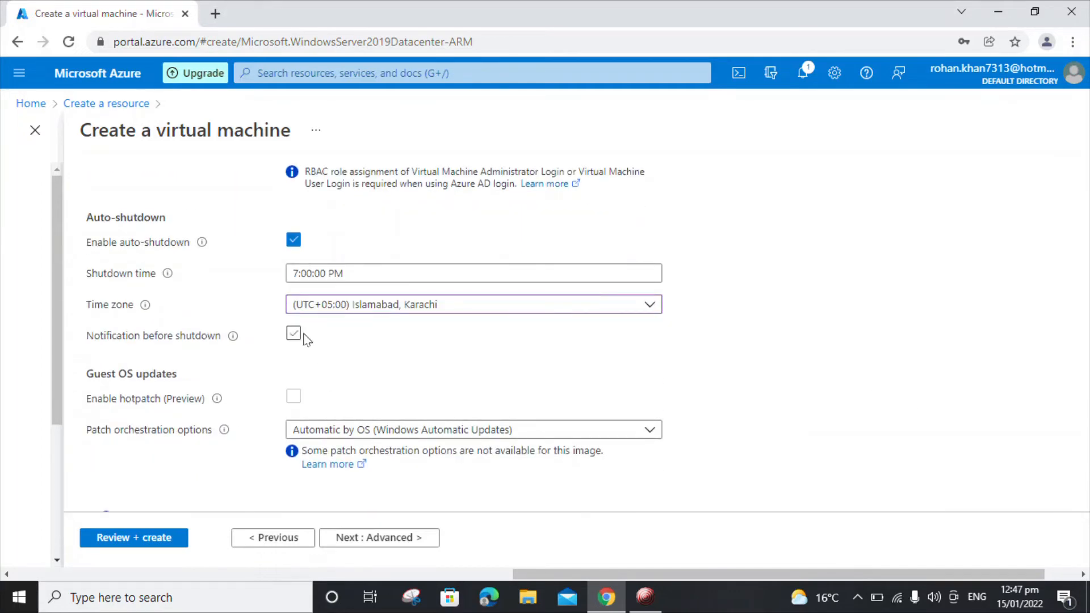
pyautogui.click(294, 334)
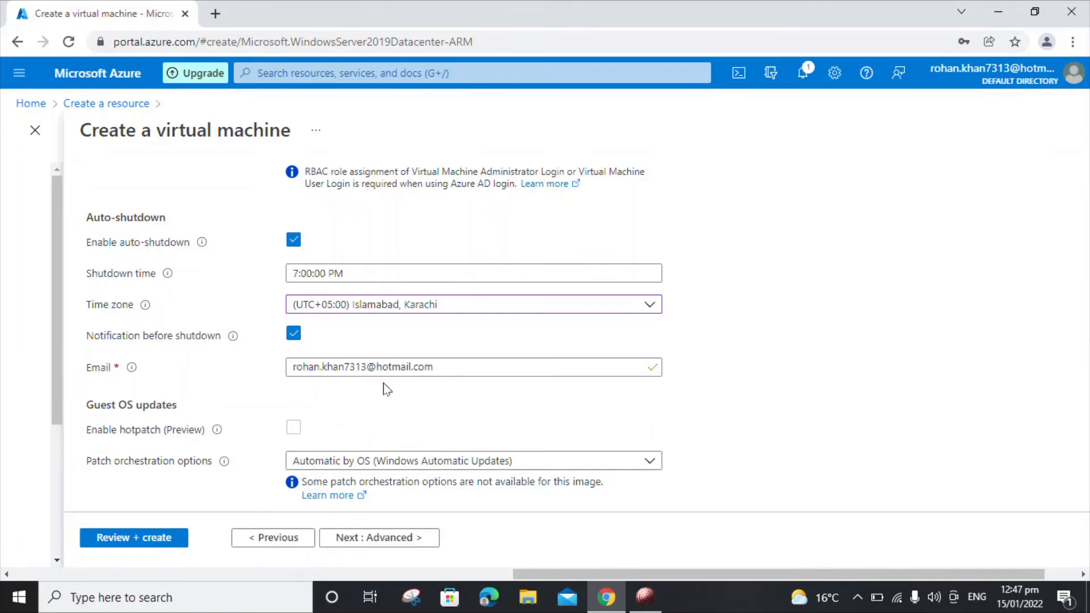
# Step: Review the available patch orchestration options for guest OS updates without changing the selection
pyautogui.click(354, 458)
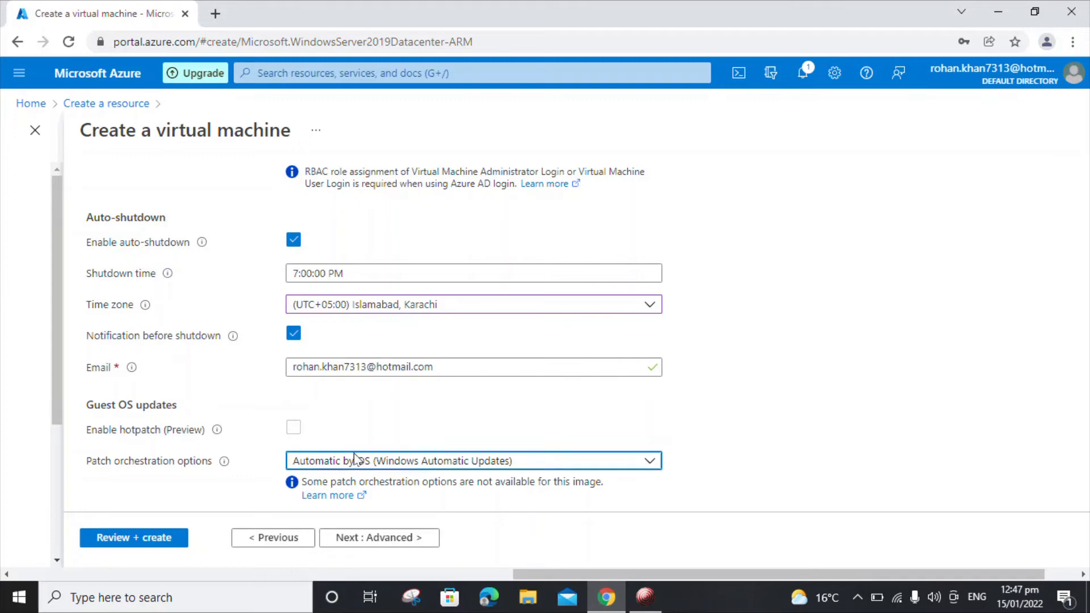
pyautogui.click(354, 458)
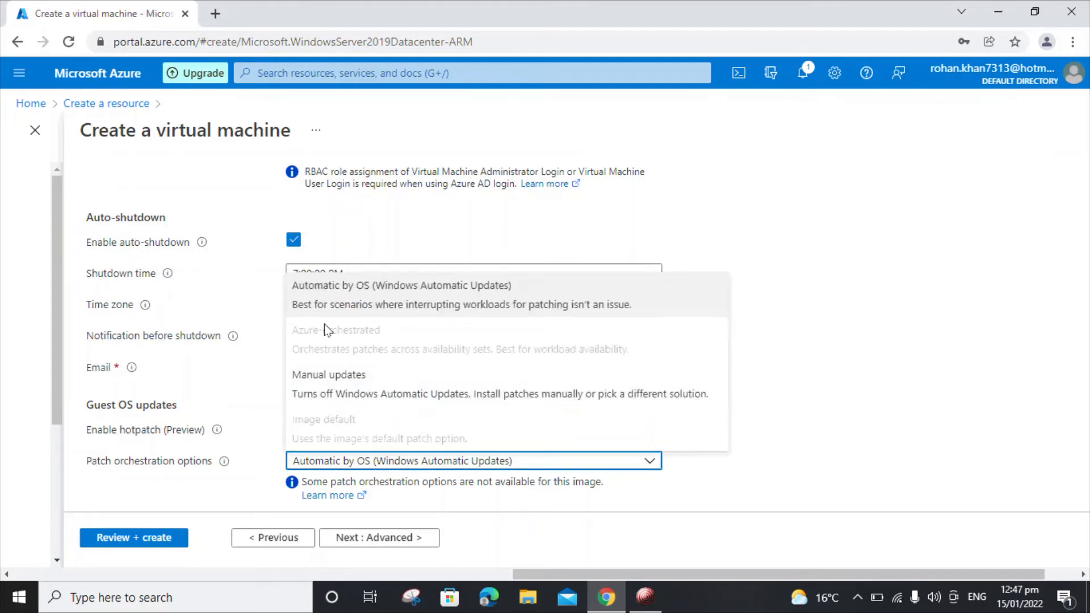
pyautogui.click(232, 404)
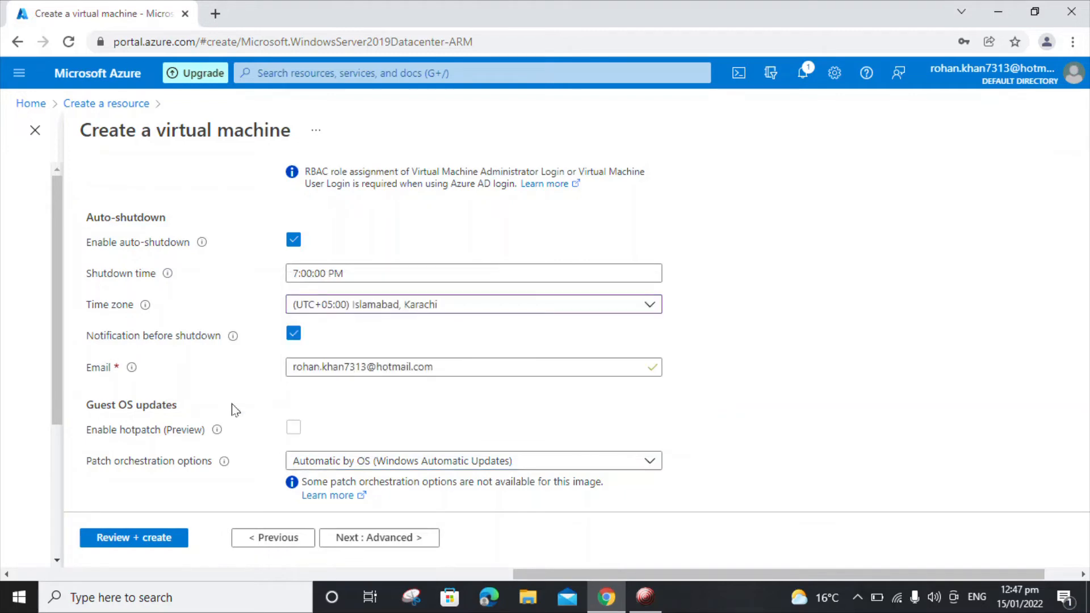
# Step: Go through the advanced settings with their defaults and continue to the tags settings
pyautogui.click(368, 539)
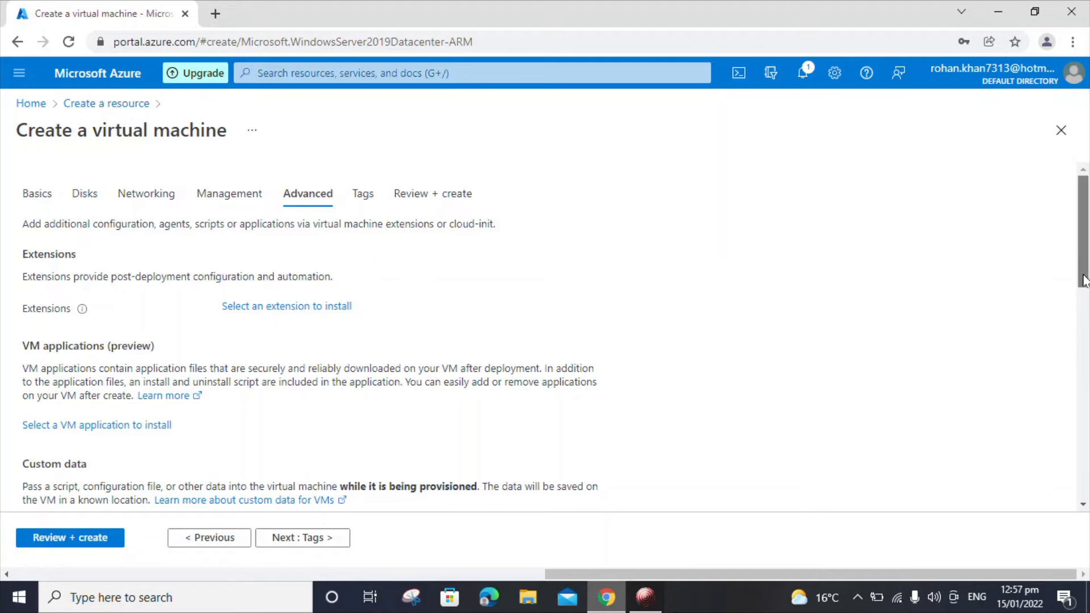
pyautogui.moveTo(1084, 280); pyautogui.dragTo(1083, 506)
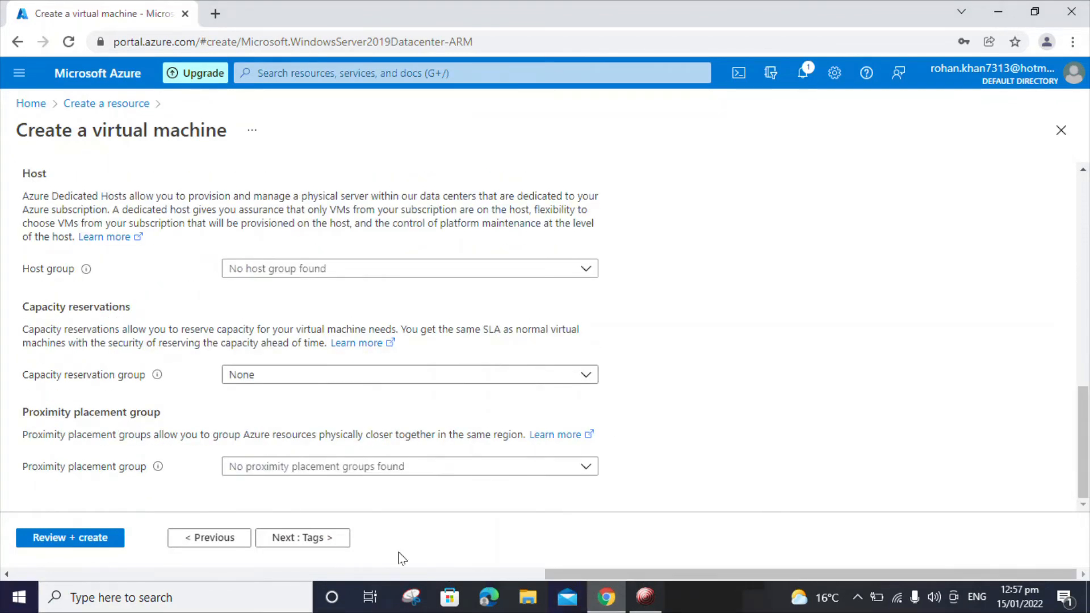
pyautogui.click(316, 535)
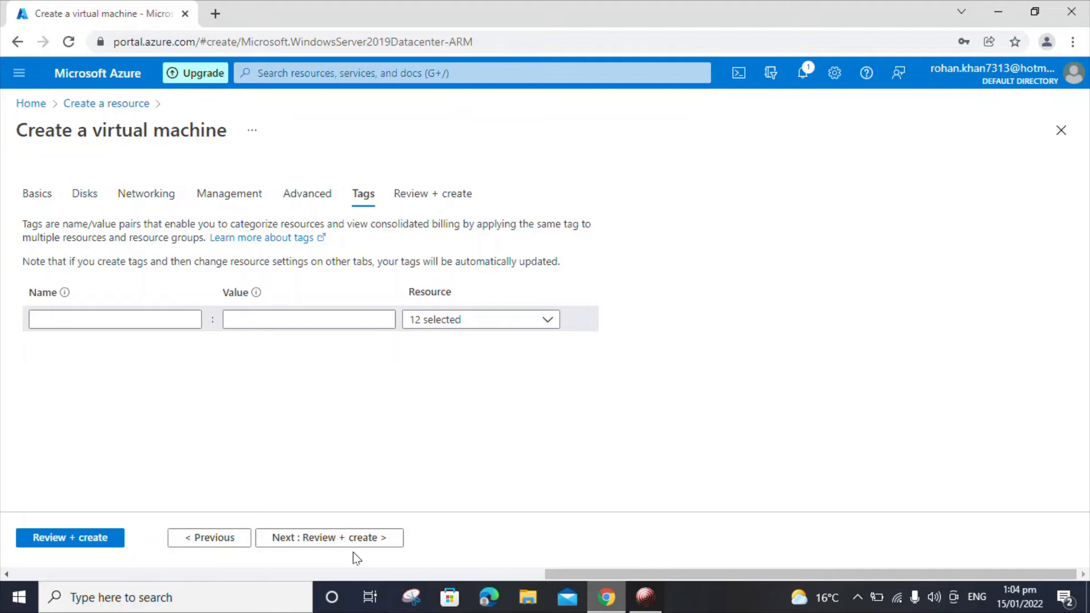
# Step: Leave the tags empty, review the configuration summary and create the virtual machine
pyautogui.click(353, 536)
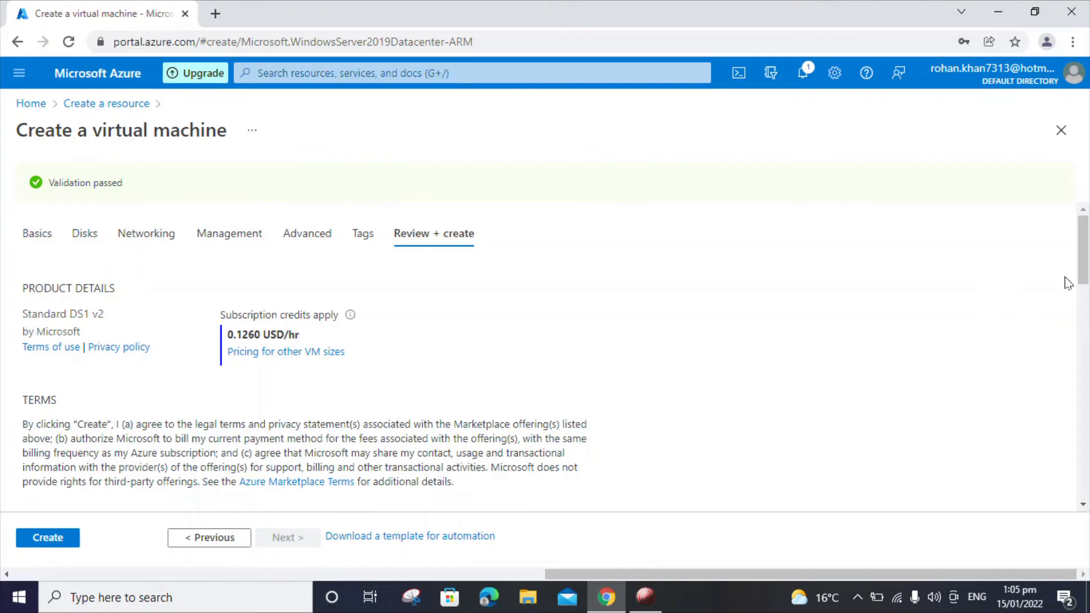
pyautogui.moveTo(1085, 264); pyautogui.dragTo(1086, 500)
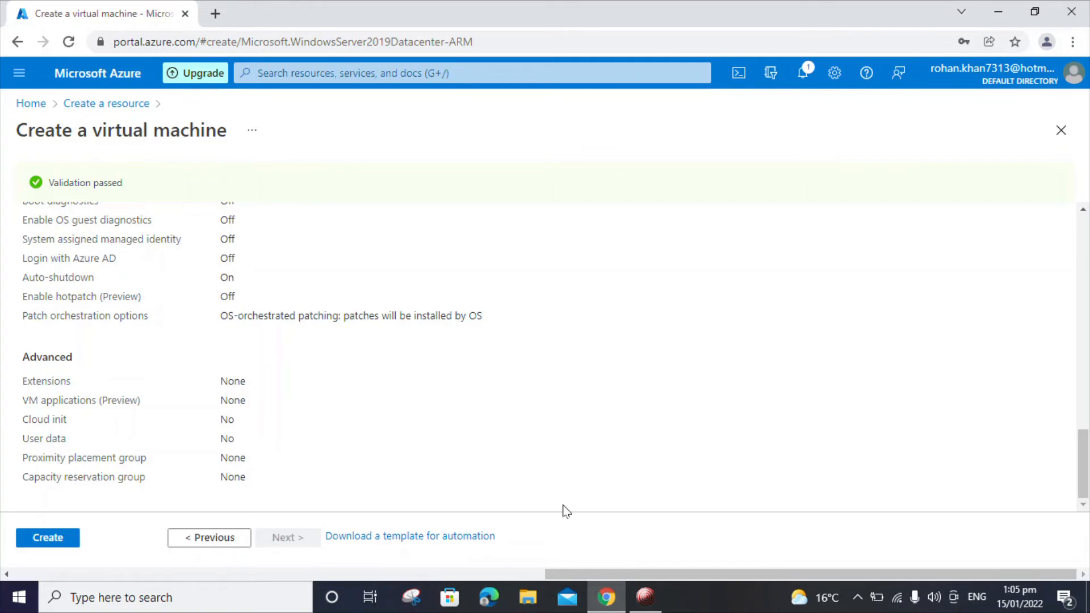
pyautogui.click(66, 544)
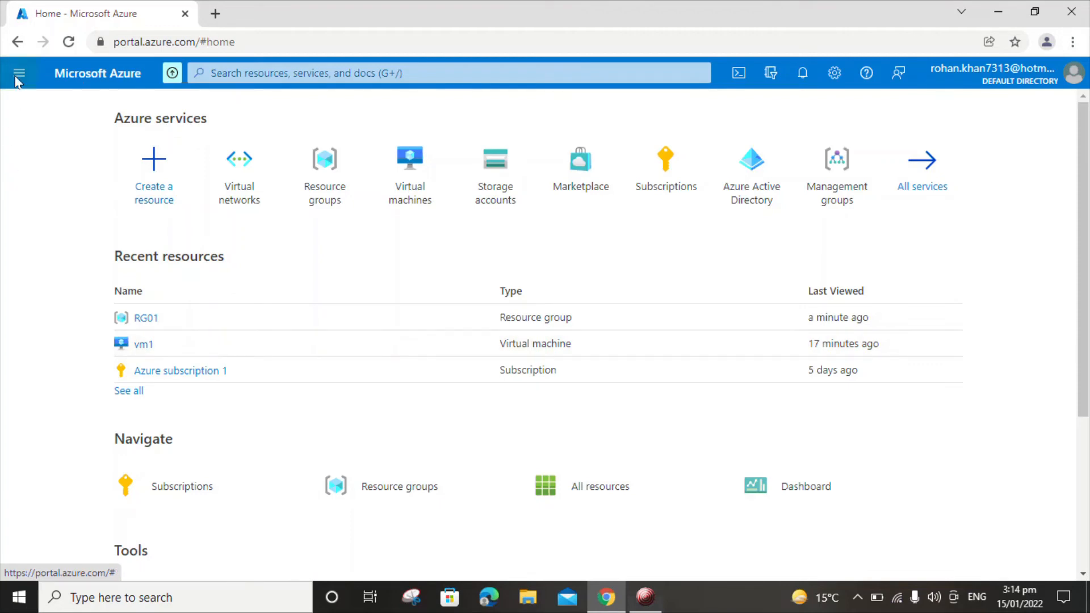
# Step: Look up the deployed vm1 in the virtual machines list and its network in the virtual networks list
pyautogui.click(18, 73)
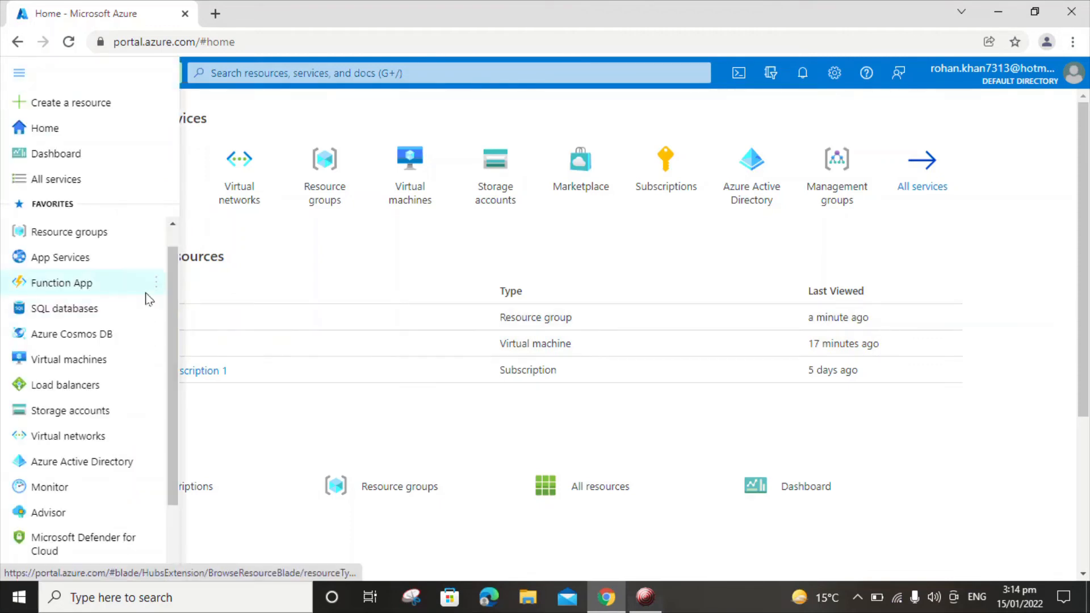
pyautogui.click(101, 363)
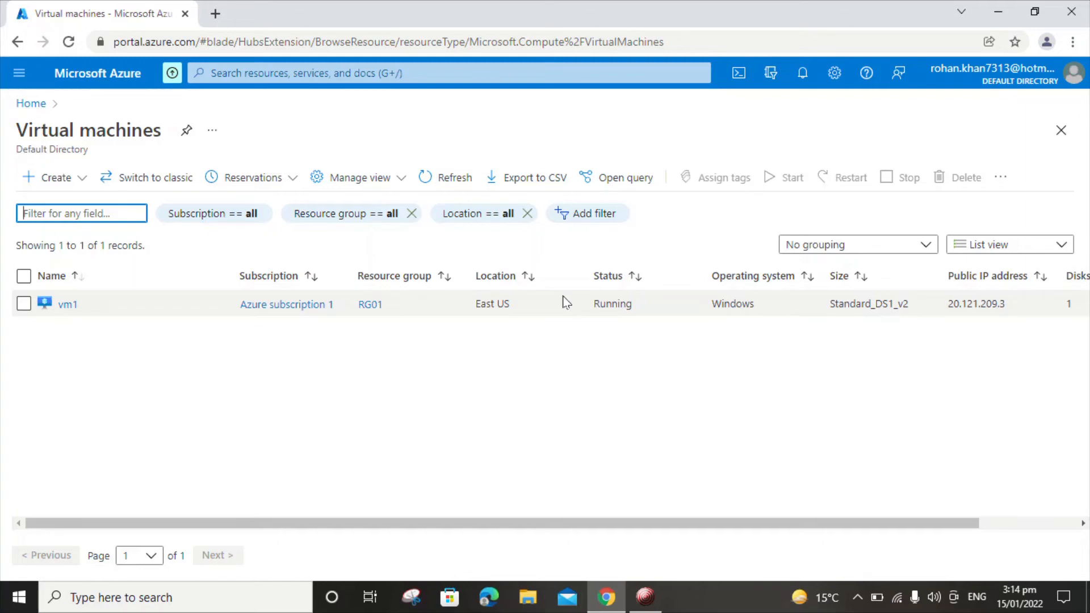
pyautogui.click(24, 73)
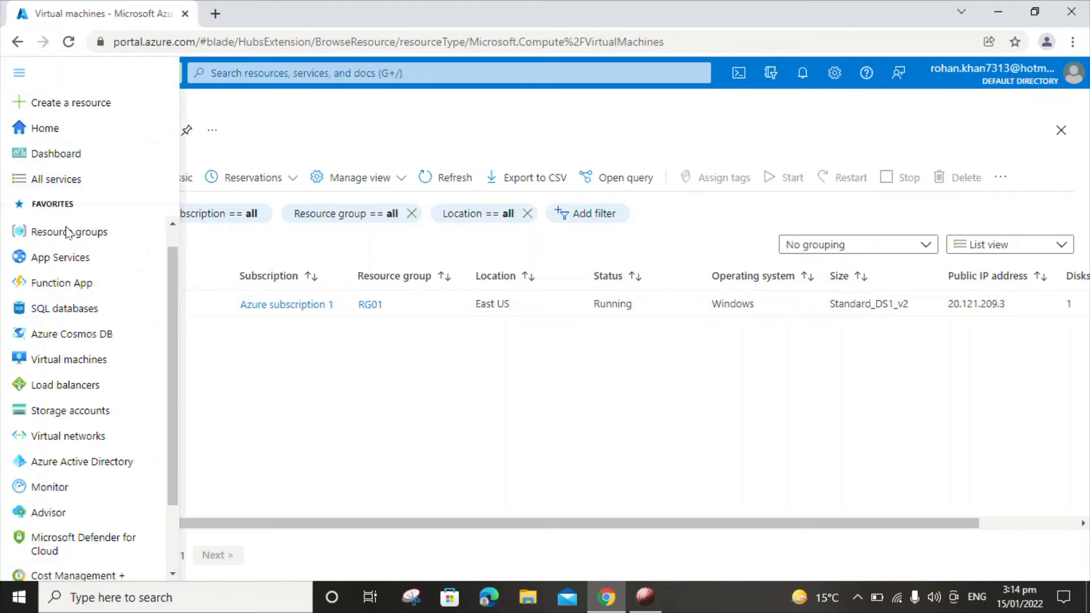
pyautogui.click(101, 436)
pyautogui.click(93, 375)
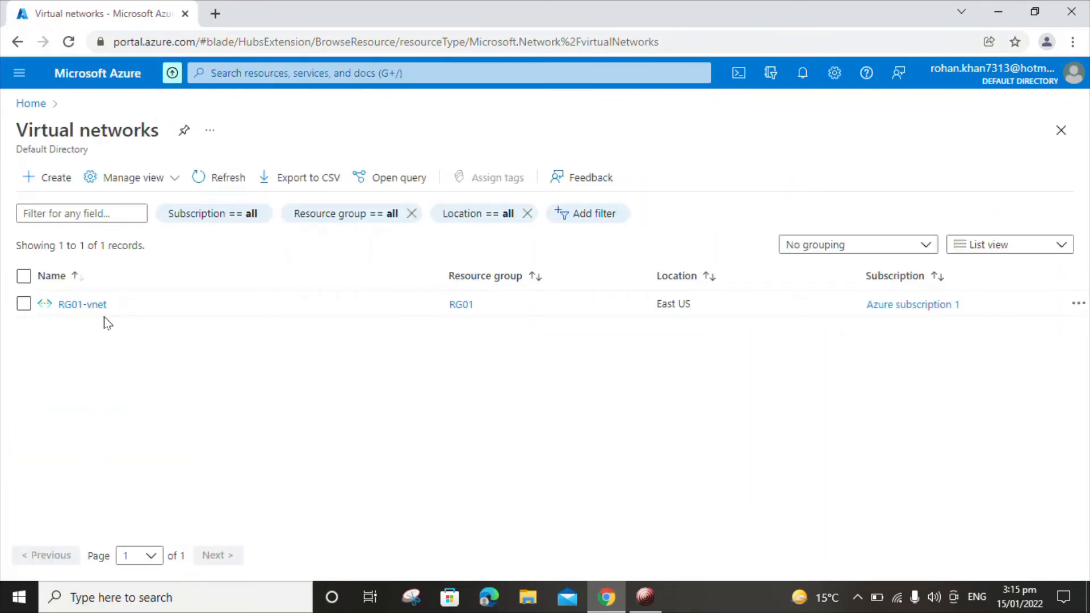
# Step: Open resource group RG01, examine the resources it contains and close its overview
pyautogui.click(18, 74)
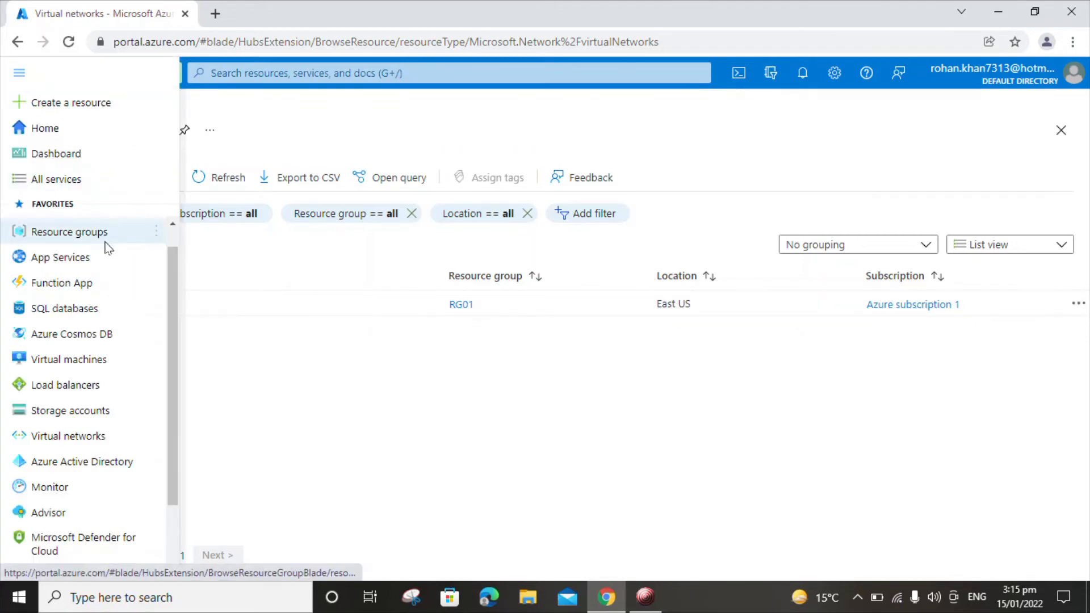
pyautogui.click(86, 230)
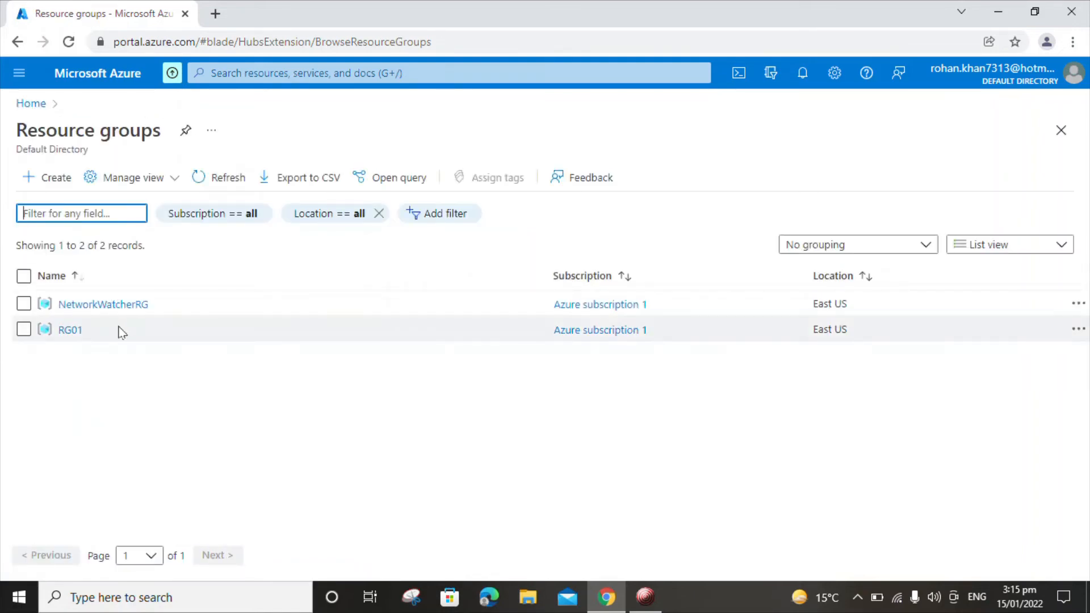
pyautogui.click(121, 332)
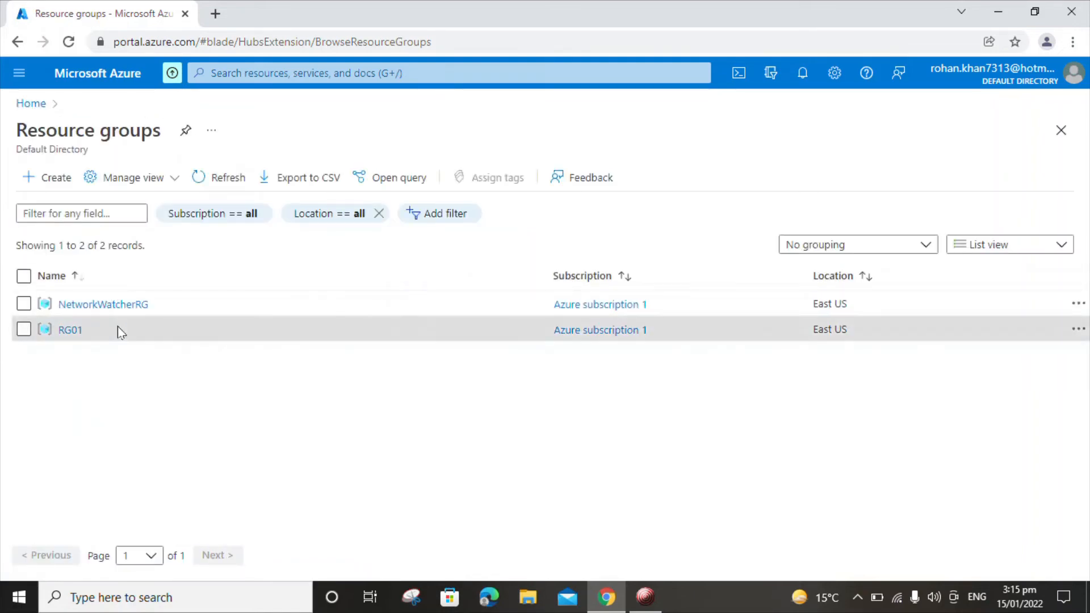
pyautogui.click(70, 330)
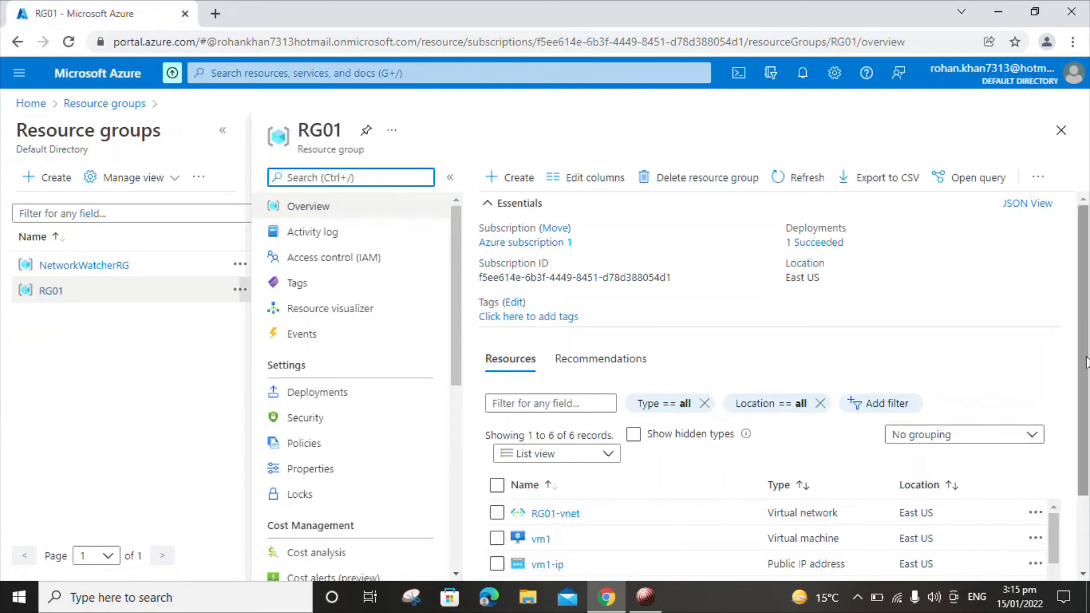
pyautogui.moveTo(1086, 364); pyautogui.dragTo(1086, 432)
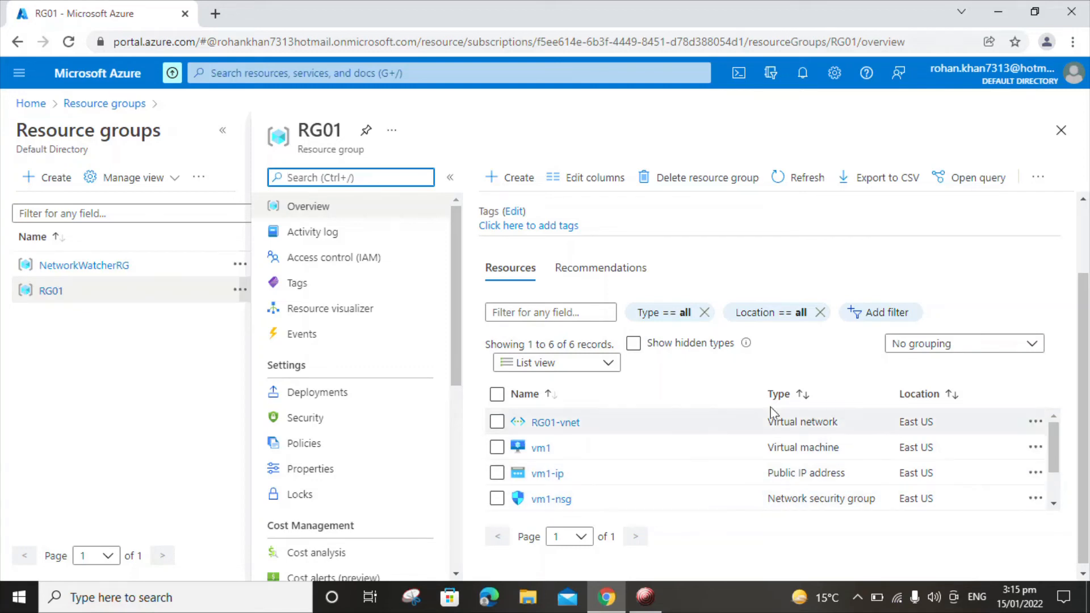
pyautogui.click(1061, 130)
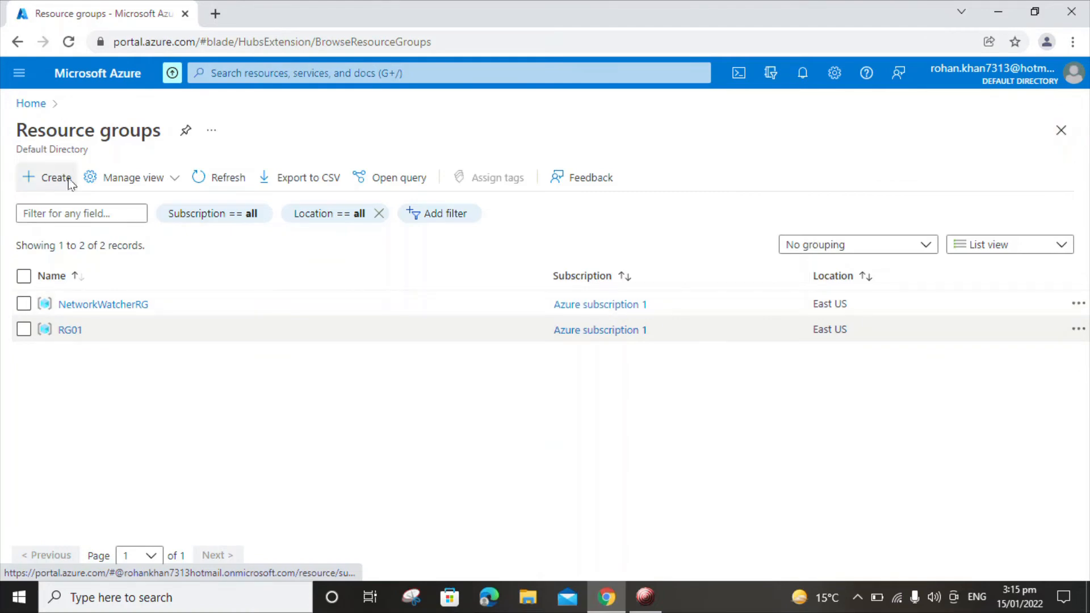
# Step: Check the virtual networks list again and open the overview of vm1 from the virtual machines list
pyautogui.click(19, 73)
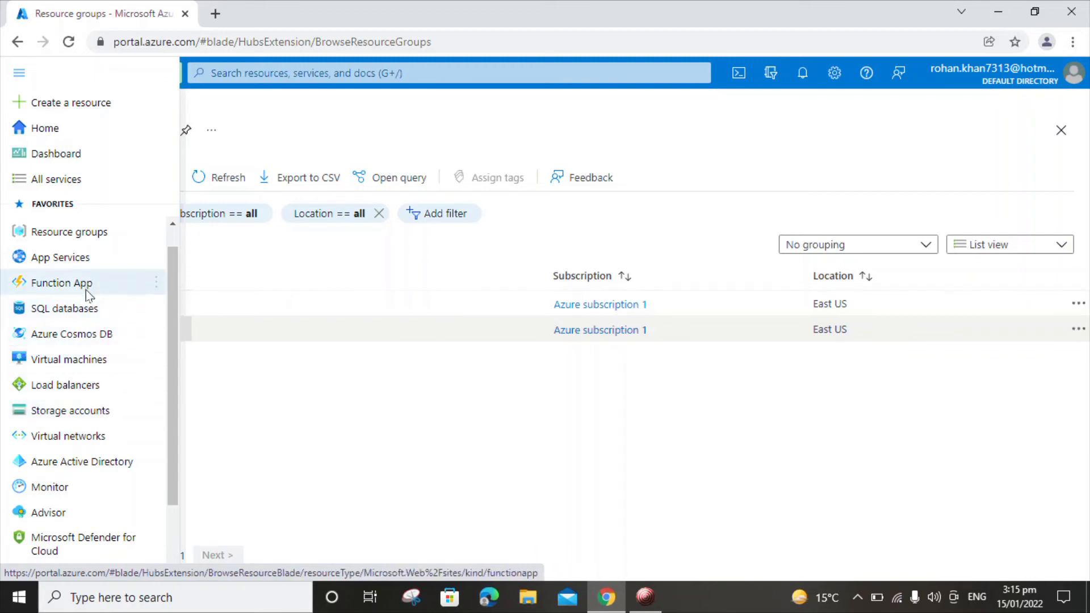
pyautogui.click(101, 440)
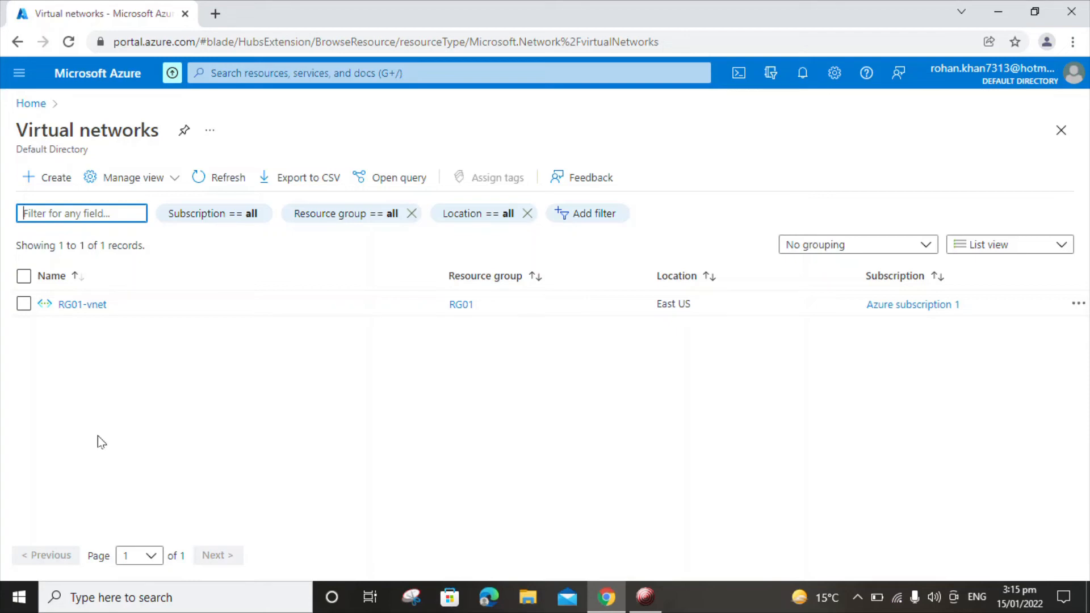
pyautogui.click(17, 71)
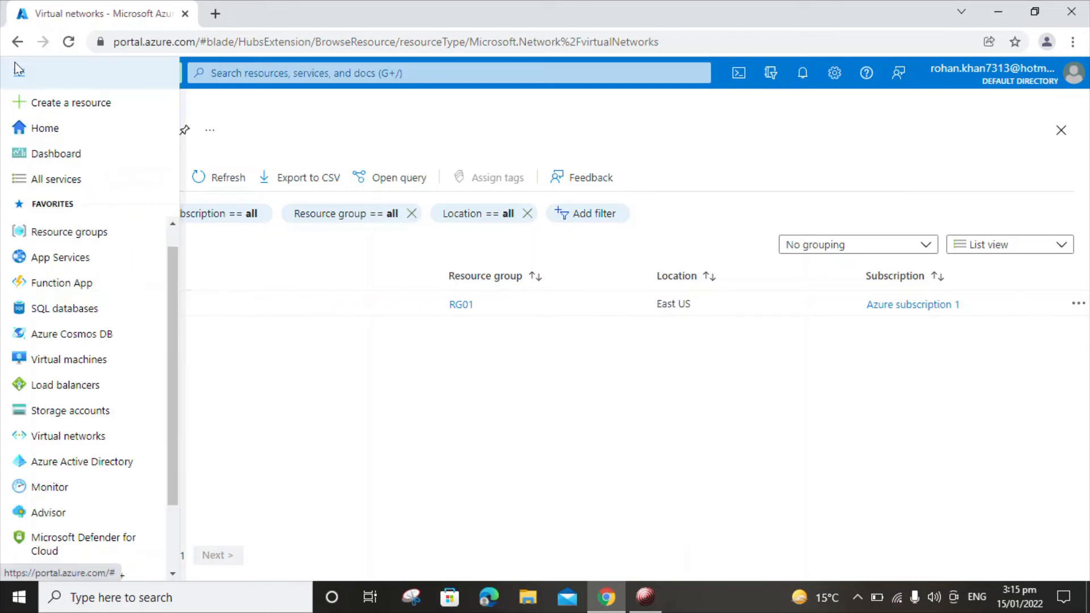
pyautogui.click(93, 360)
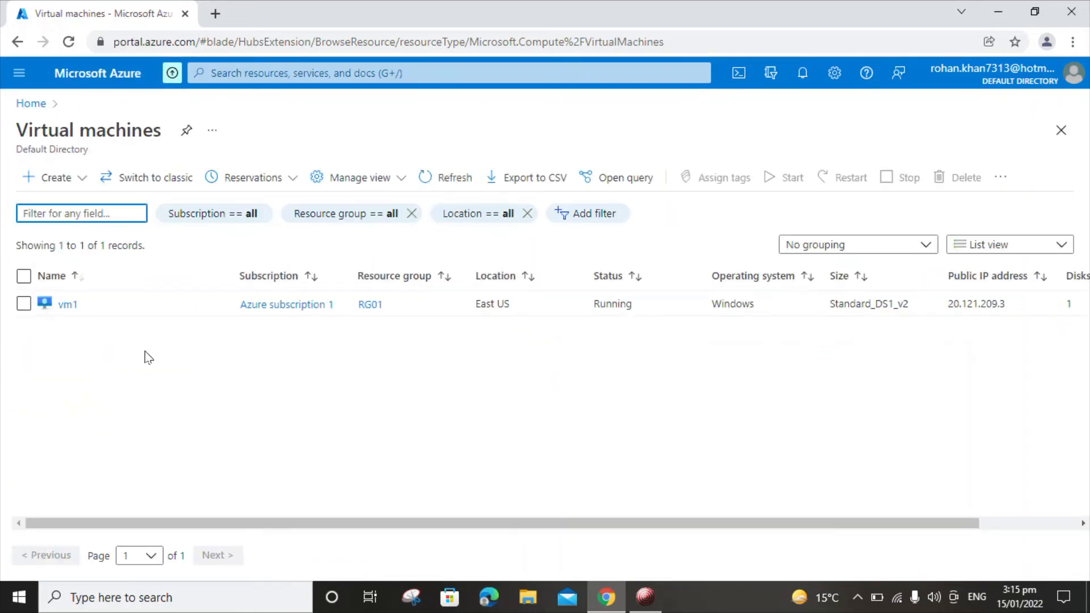
pyautogui.click(67, 305)
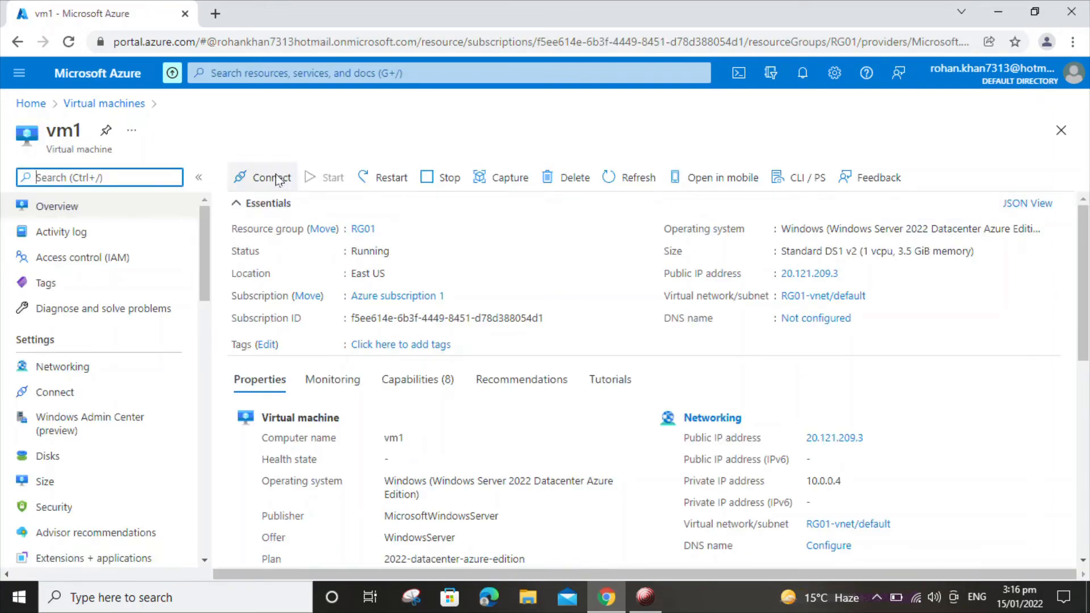
# Step: Download the RDP file for vm1 using its public IP address and port 3389, open it and accept connecting to the unknown publisher
pyautogui.click(276, 179)
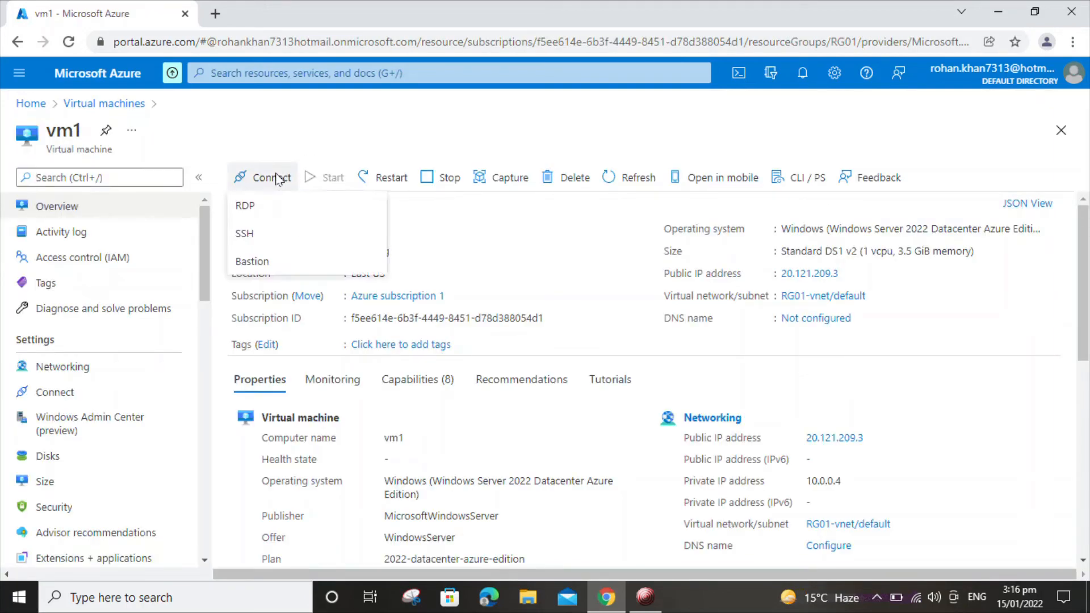
pyautogui.click(269, 206)
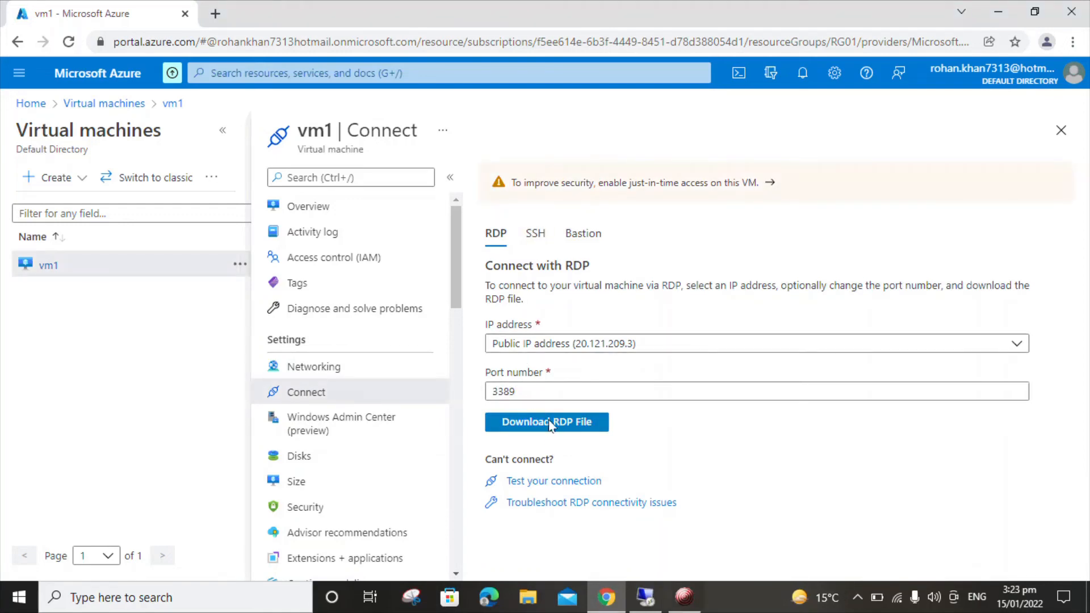
pyautogui.click(551, 426)
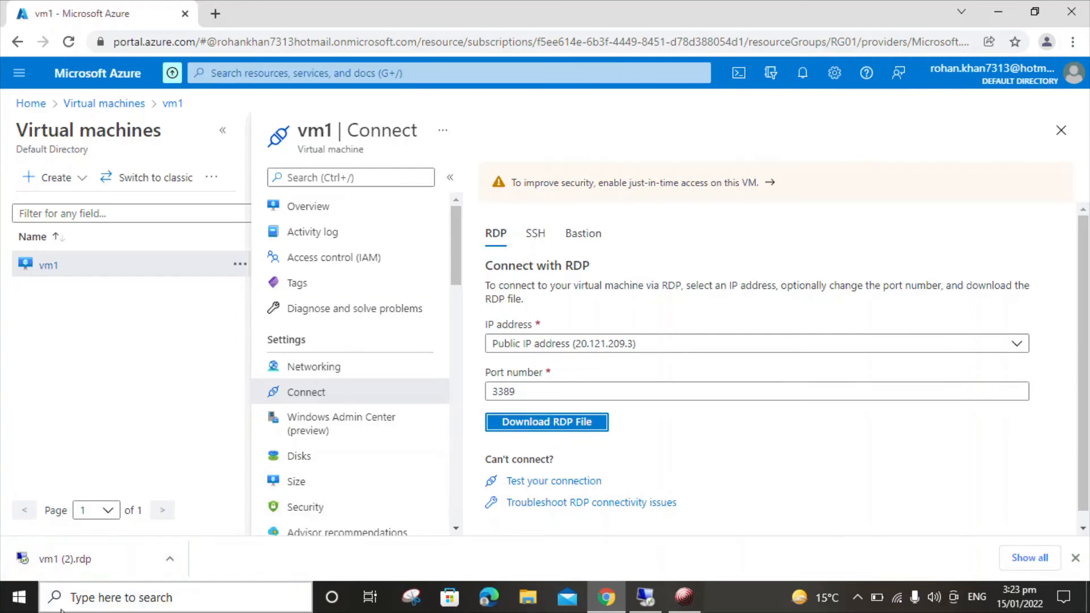
pyautogui.click(34, 573)
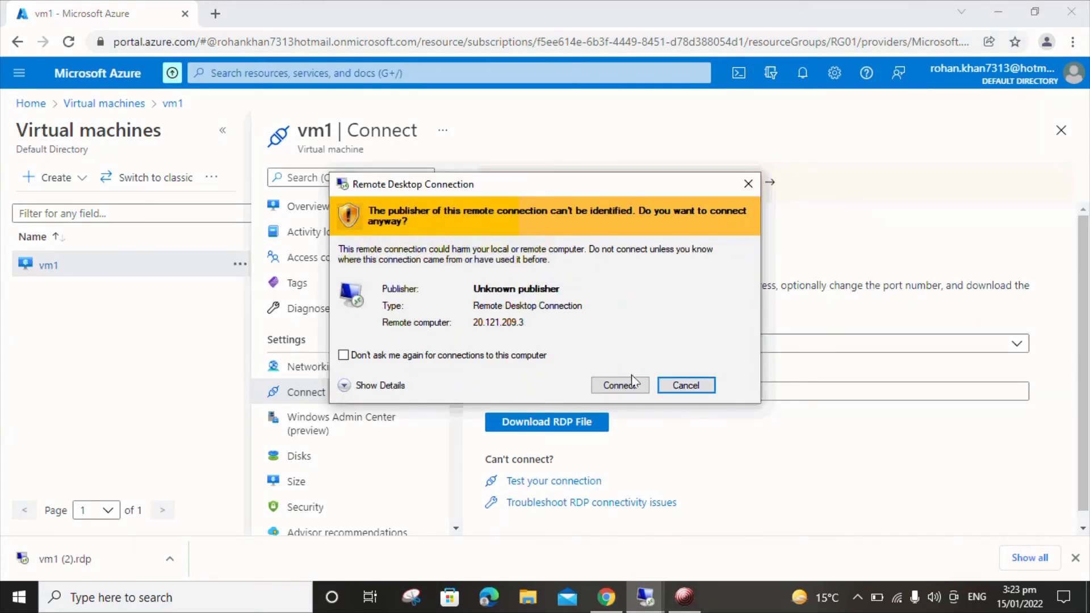
pyautogui.click(634, 382)
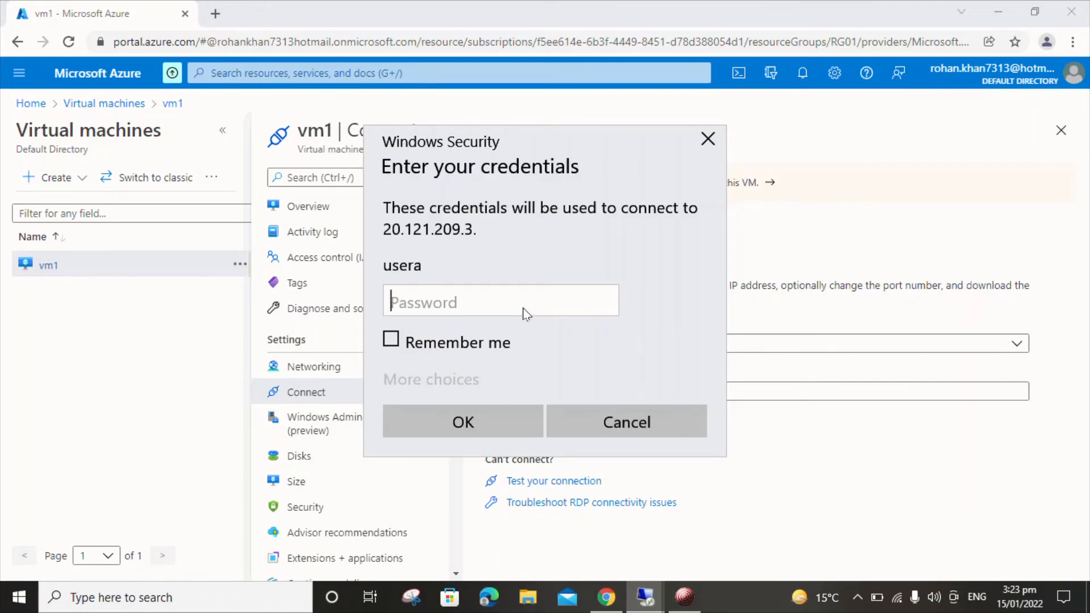
# Step: Enter the account password for usera, connect to vm1 despite the certificate errors and dismiss the disconnection message of the other session
pyautogui.write('•••••••••••')
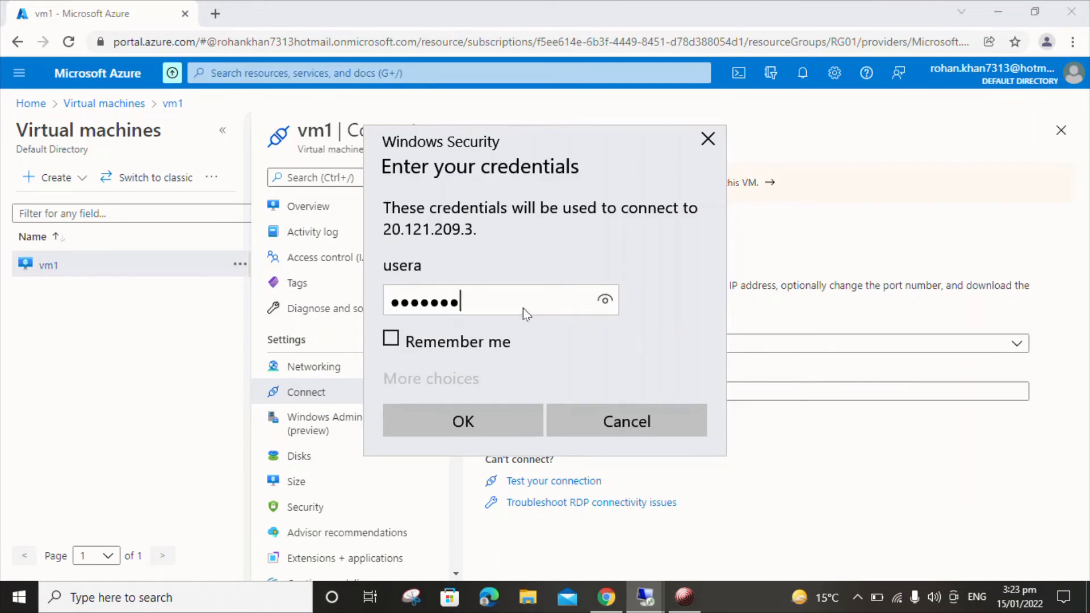
pyautogui.write('••')
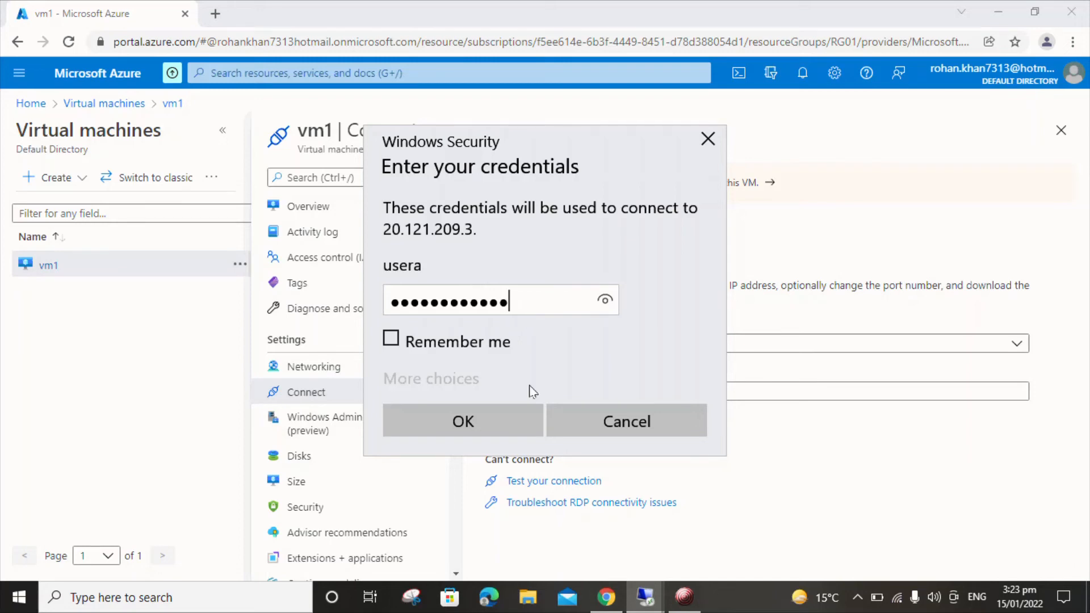
pyautogui.click(515, 415)
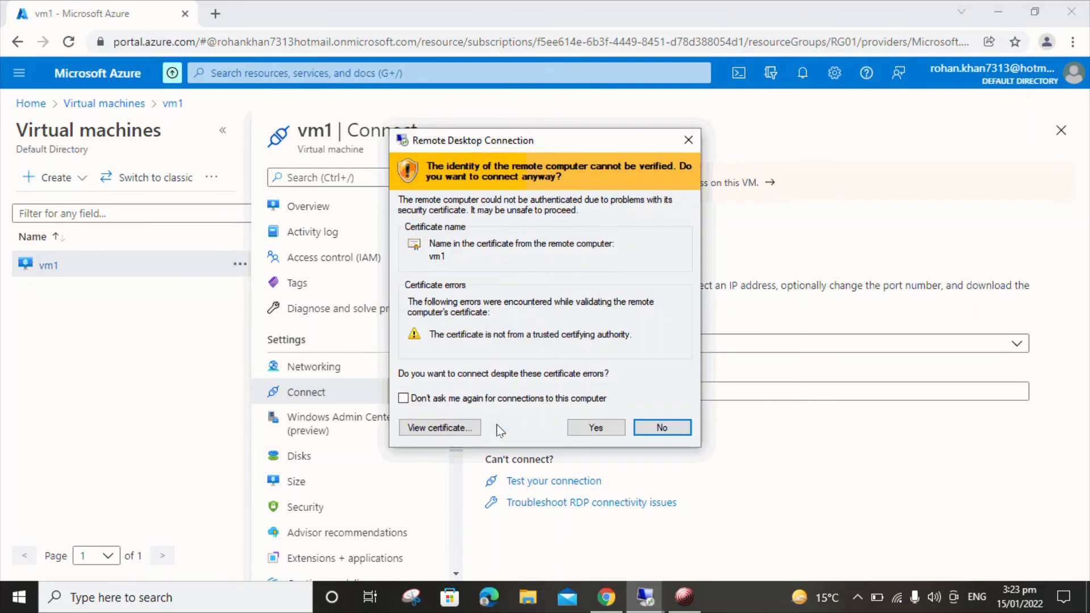
pyautogui.click(596, 429)
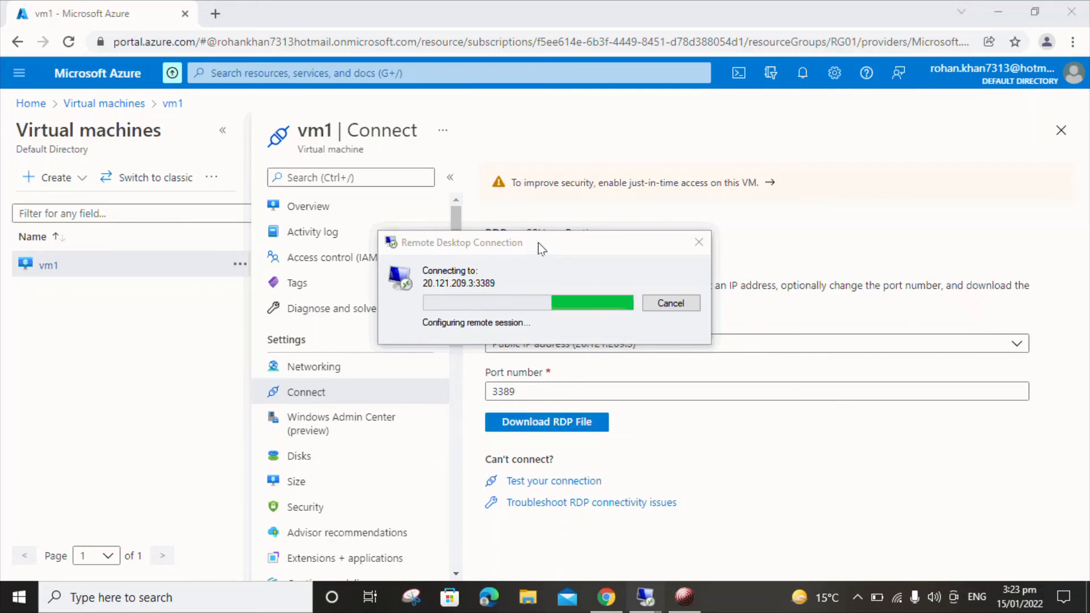
pyautogui.moveTo(539, 245); pyautogui.dragTo(562, 299)
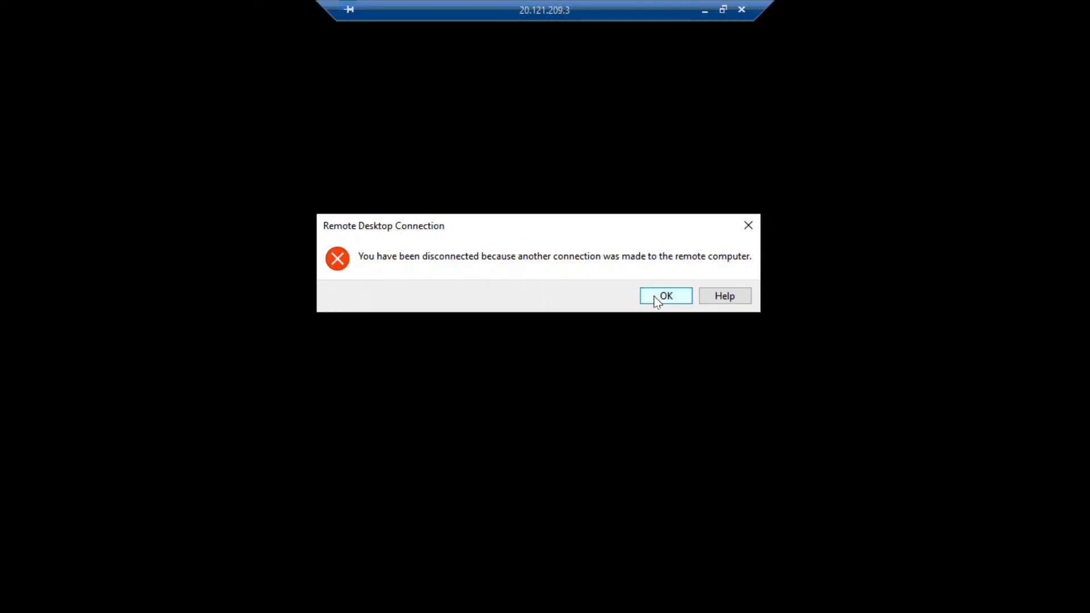
pyautogui.click(658, 297)
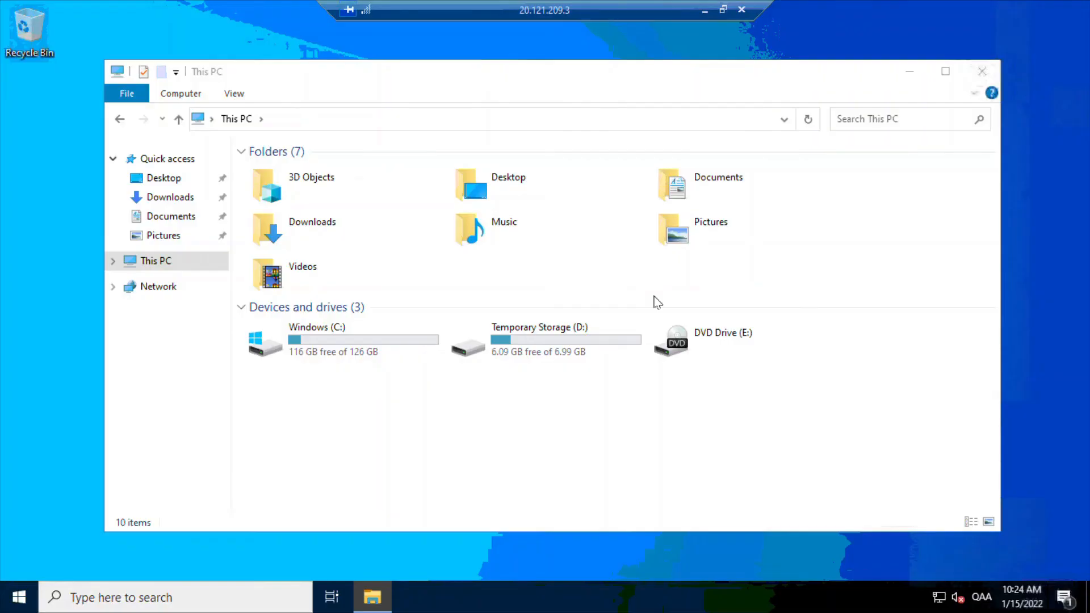
# Step: Check the system properties of This PC and the Windows version with winver in the remote session, and minimize the session
pyautogui.rightClick(166, 261)
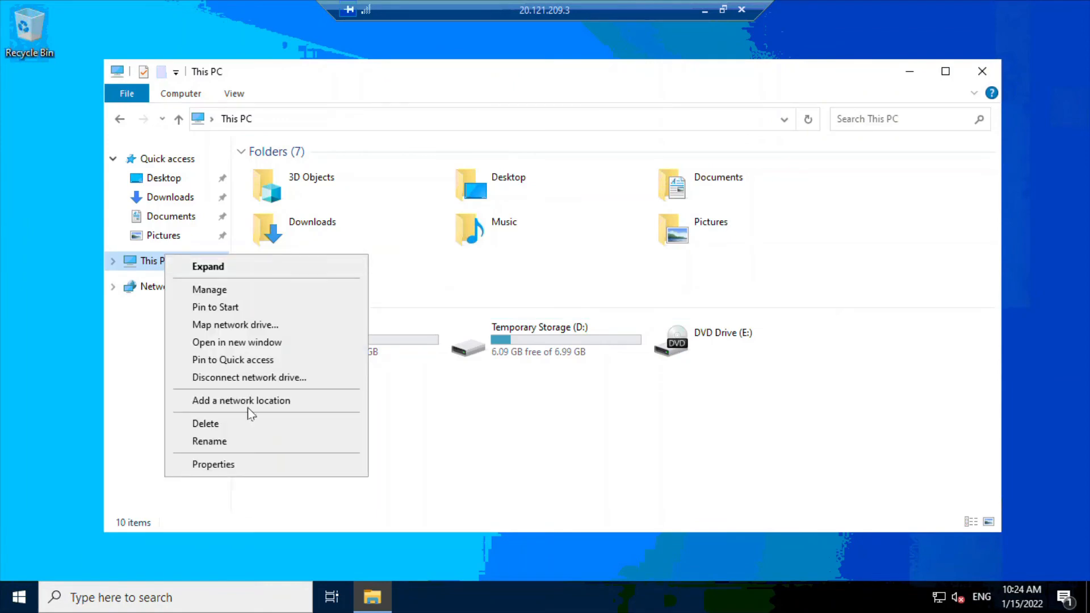
pyautogui.click(213, 464)
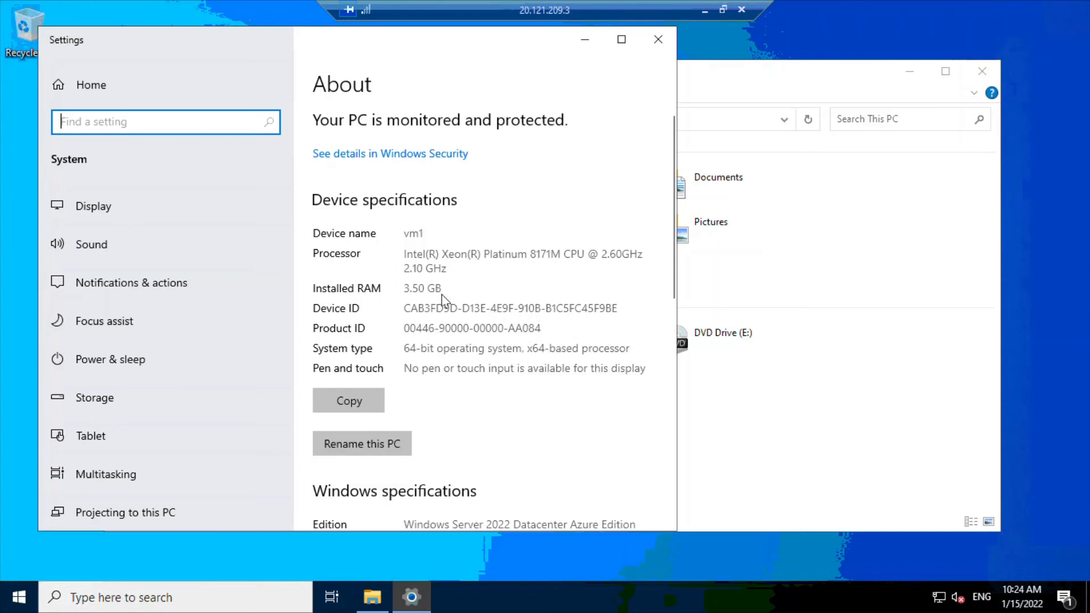
pyautogui.press('super+r')
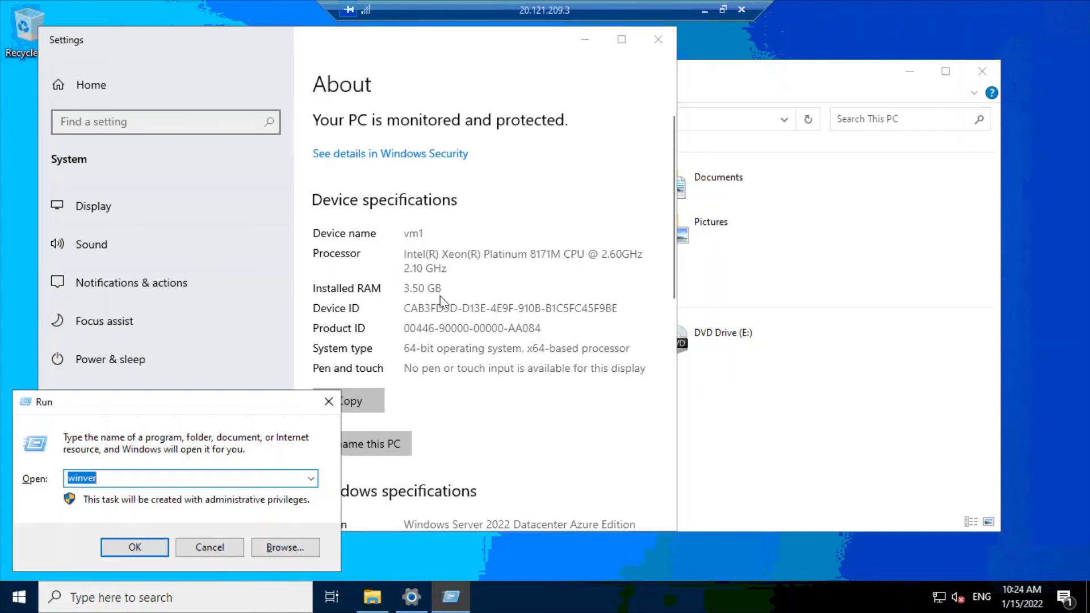
pyautogui.write('wi')
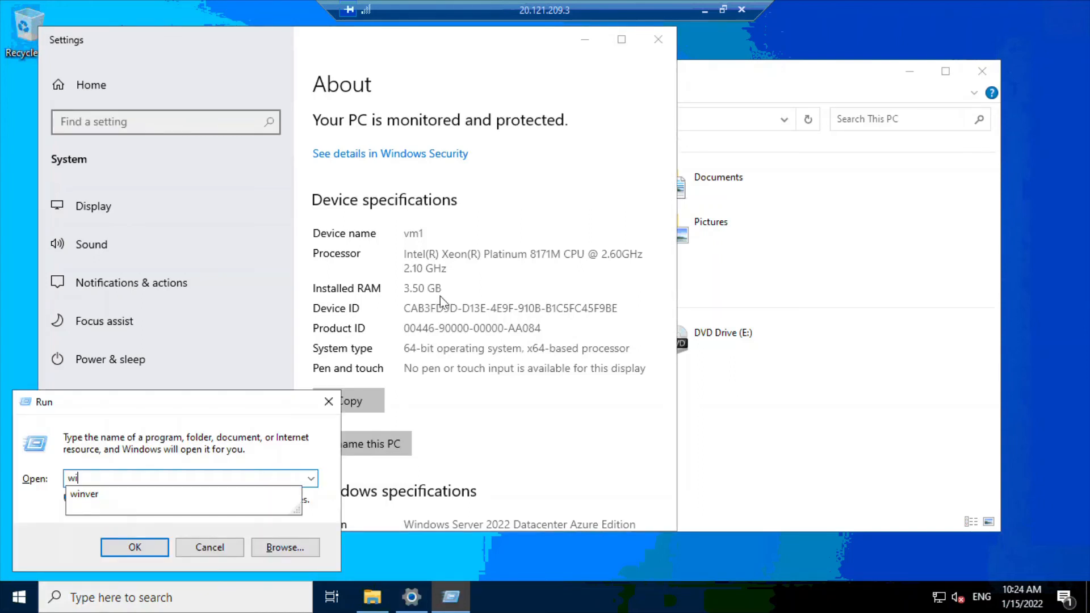
pyautogui.write('nver')
pyautogui.press('Return')
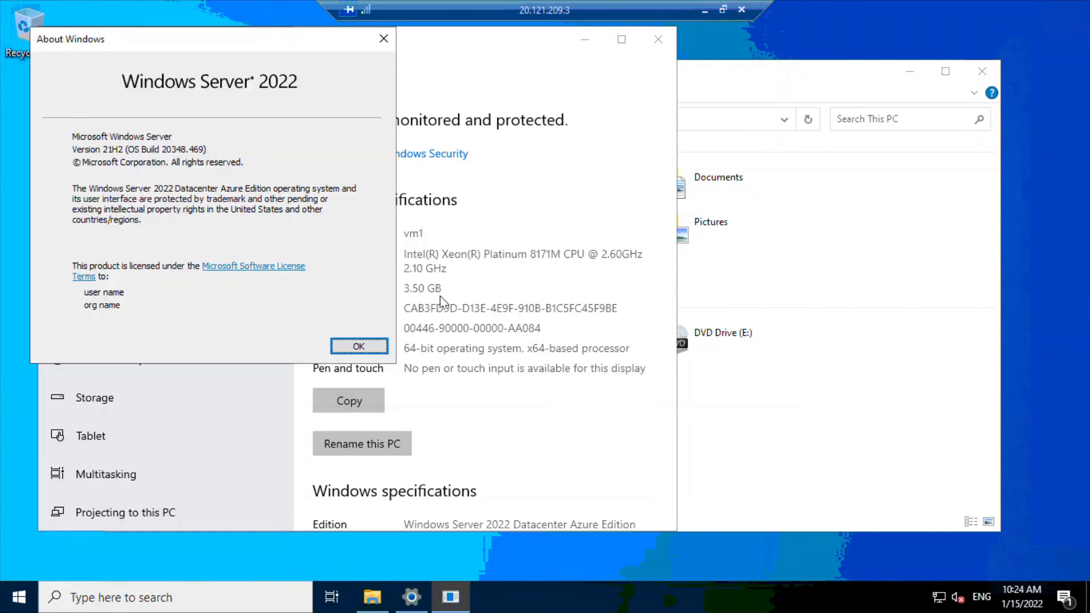
pyautogui.click(704, 10)
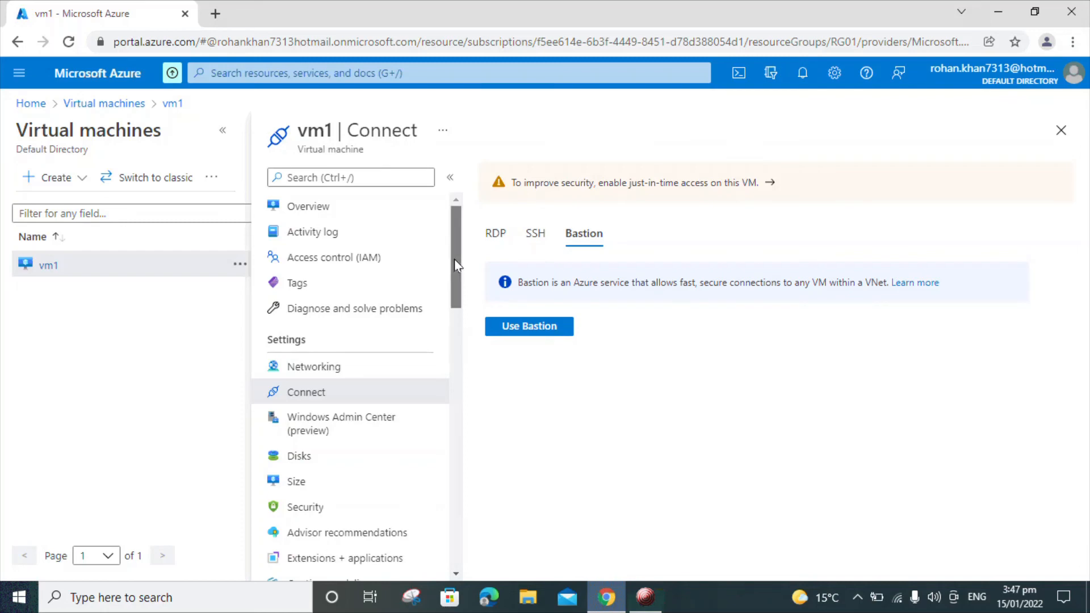
# Step: Create the Bastion subnet for vm1 with address space 10.0.1.0/26 and no network security group, and create Azure Bastion using defaults
pyautogui.moveTo(457, 265); pyautogui.dragTo(452, 374)
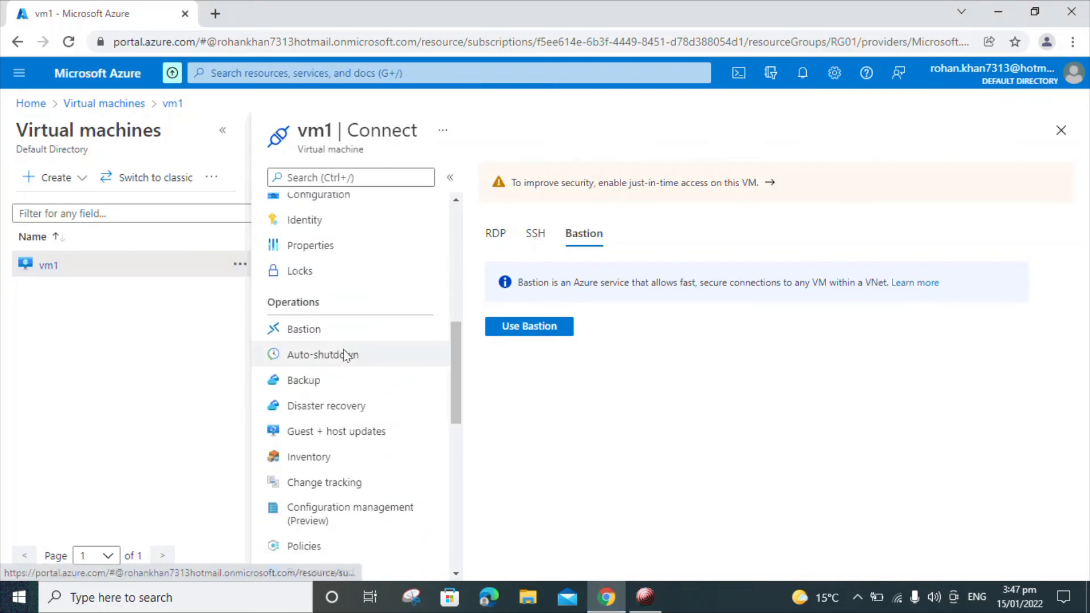
pyautogui.click(318, 328)
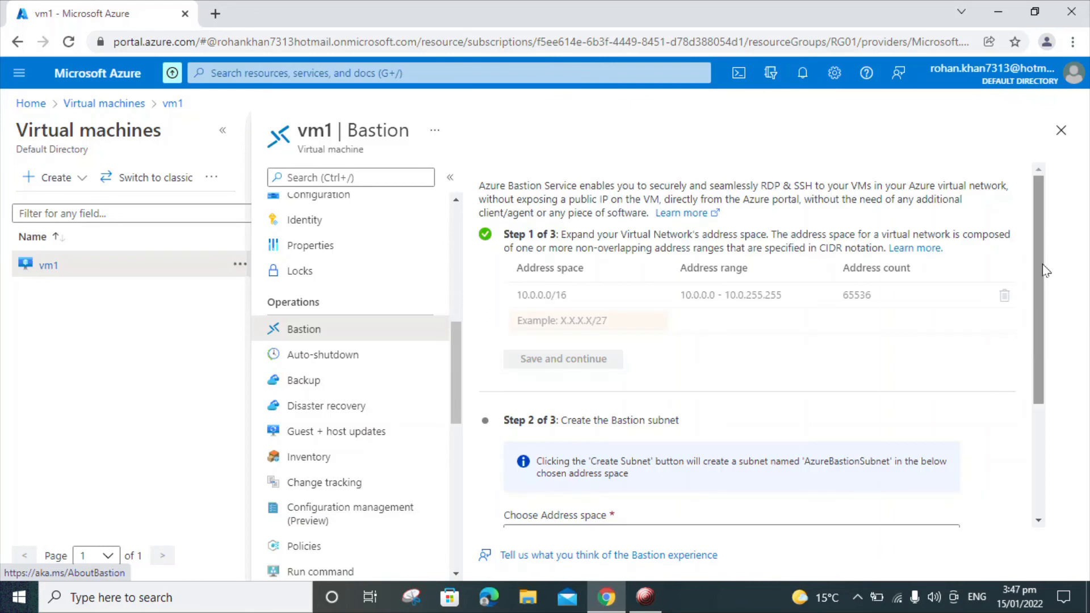
pyautogui.moveTo(1037, 247); pyautogui.dragTo(1065, 342)
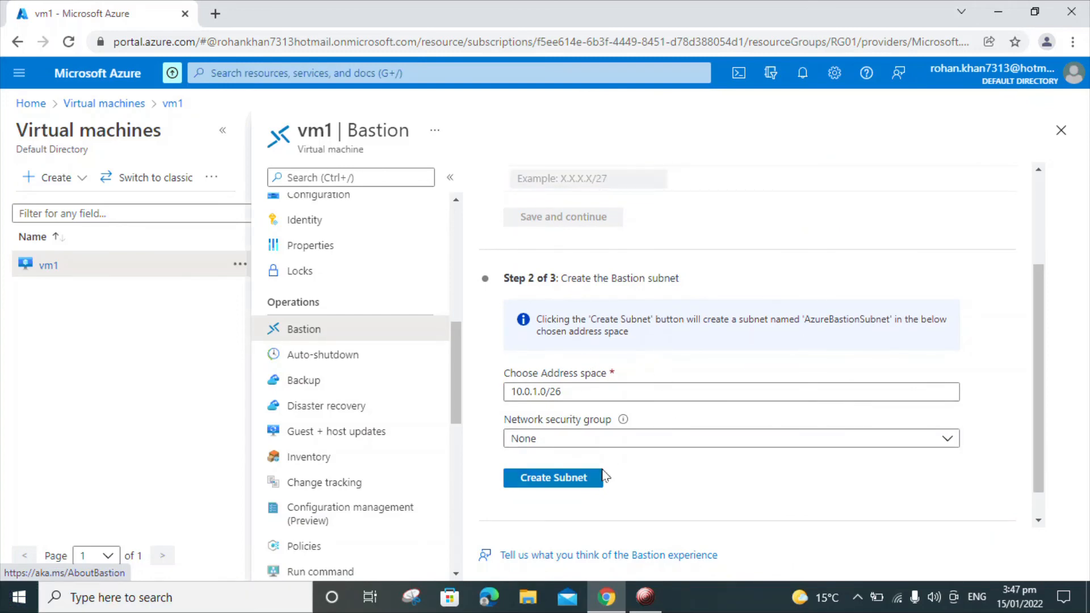
pyautogui.click(580, 480)
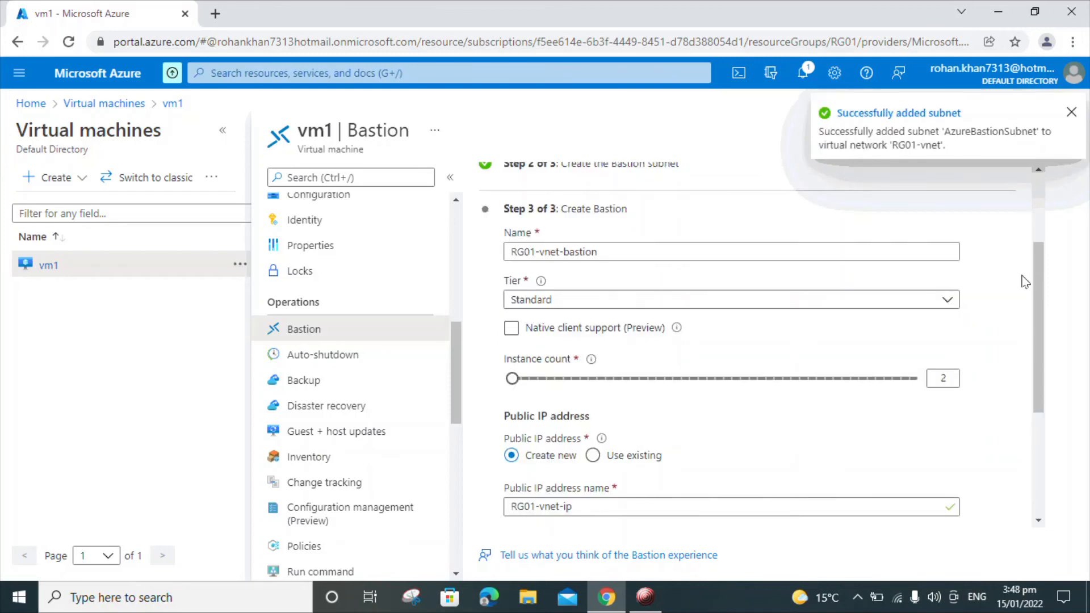
pyautogui.moveTo(1038, 279); pyautogui.dragTo(1034, 397)
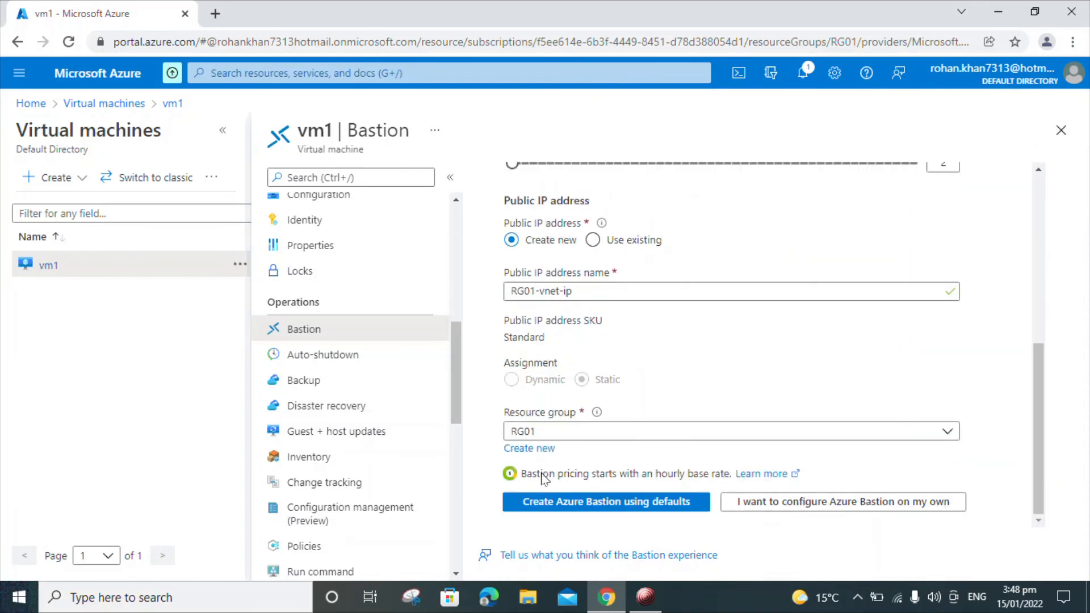
pyautogui.click(578, 503)
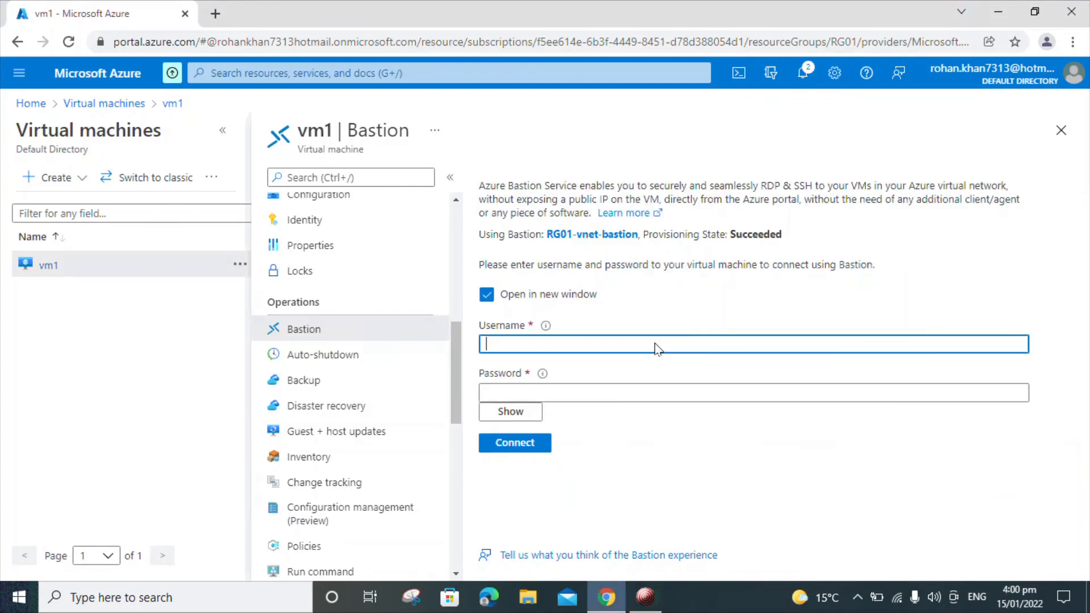
# Step: Enter the username usera and the account password for Bastion and try to connect to vm1 in a new window
pyautogui.write('sera')
pyautogui.press('Tab')
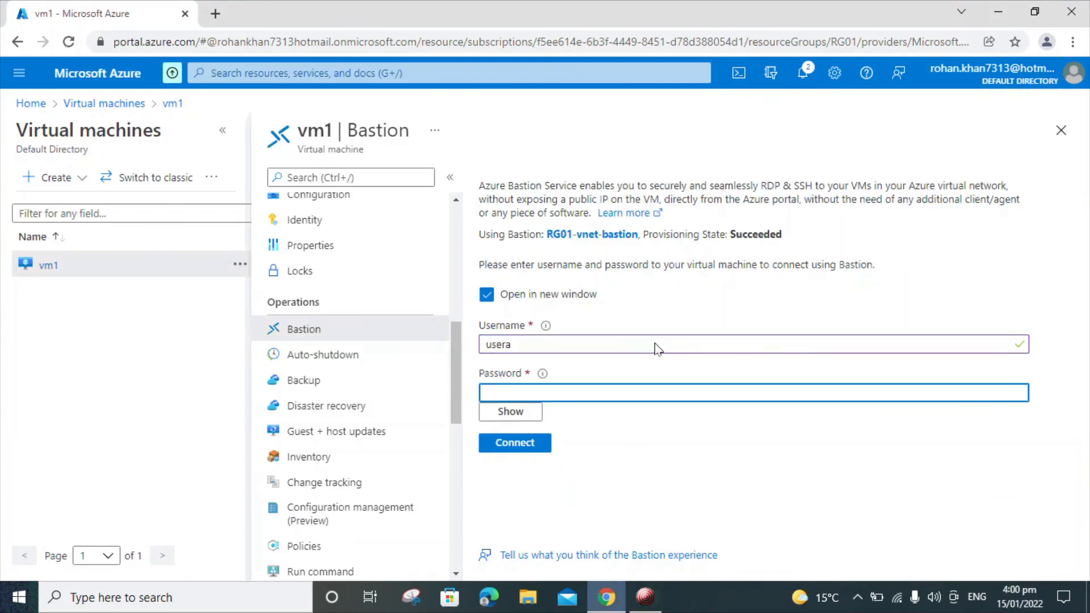
pyautogui.write('•••')
pyautogui.click(531, 448)
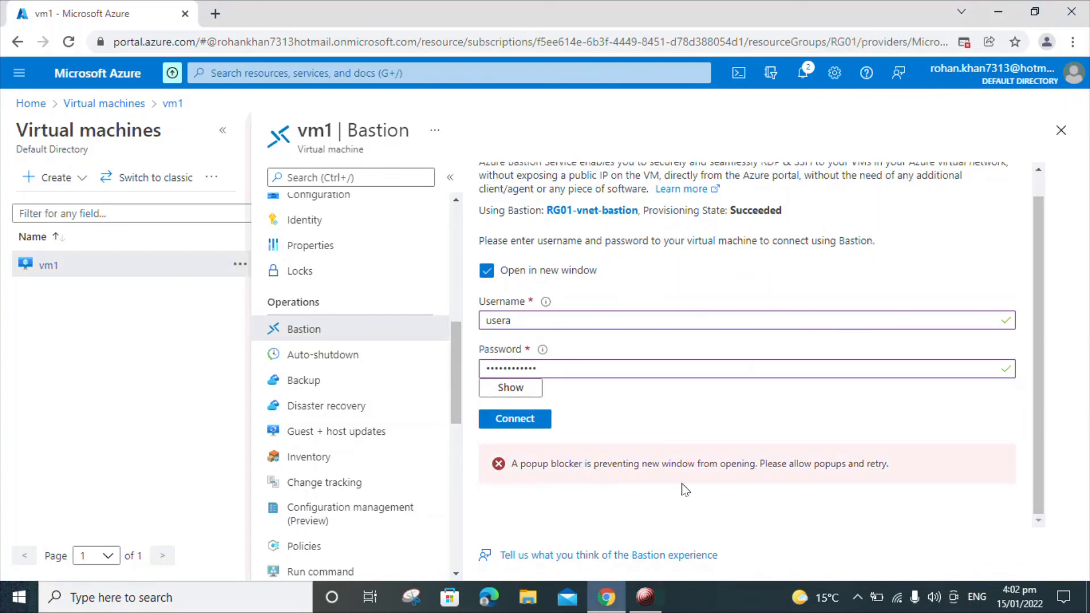
pyautogui.click(964, 44)
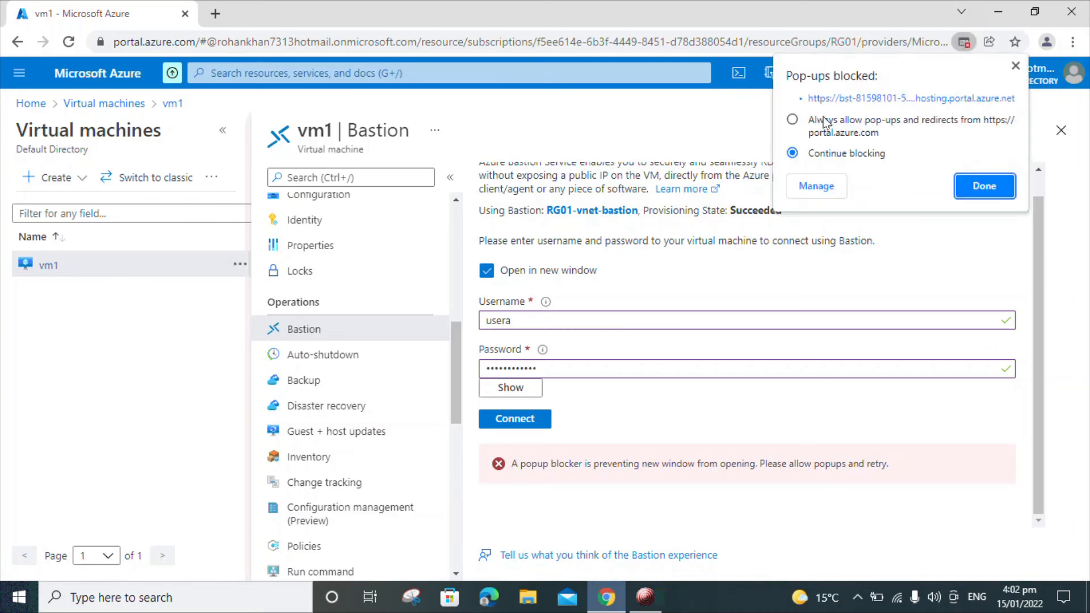
pyautogui.click(855, 126)
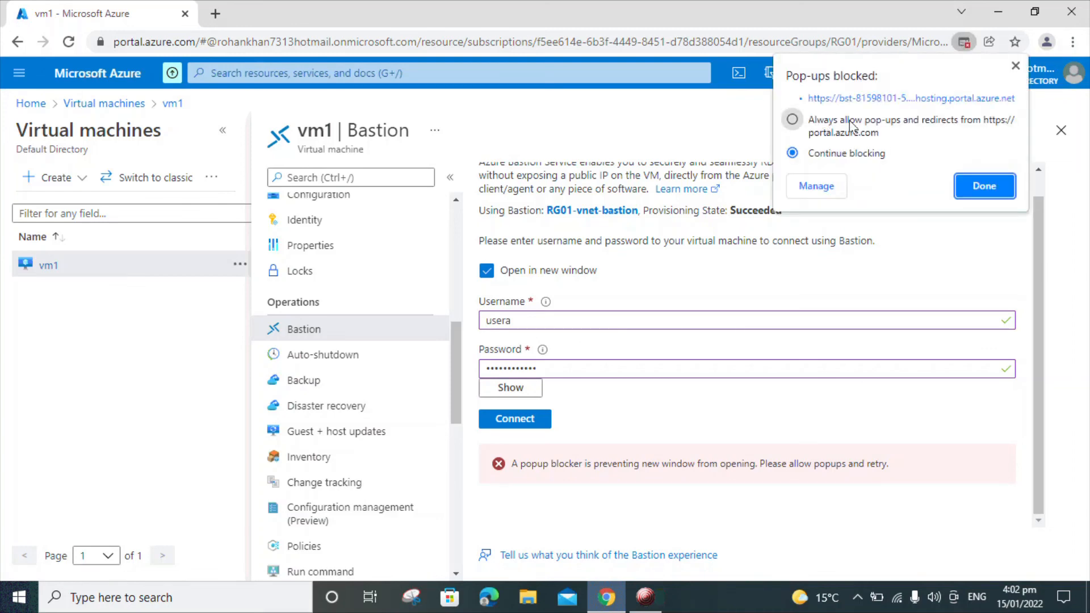
pyautogui.click(984, 187)
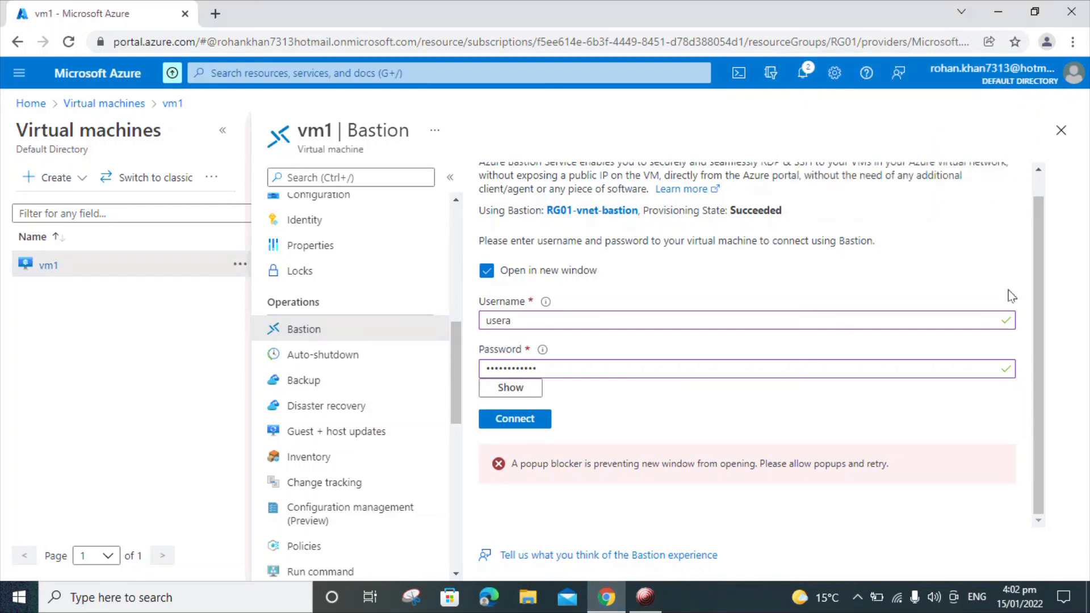
pyautogui.click(523, 425)
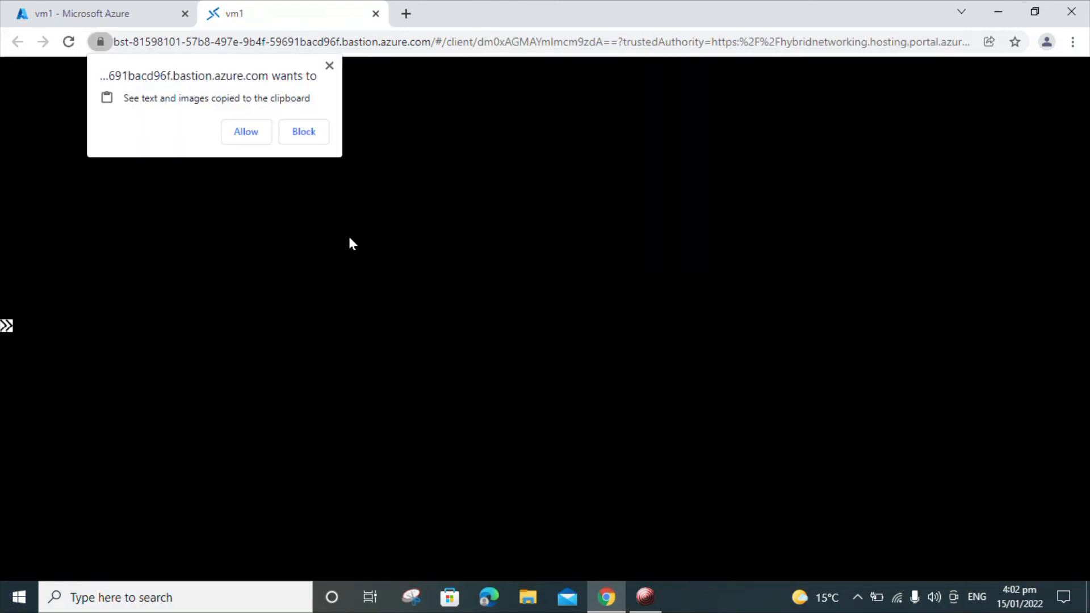
# Step: Allow clipboard access for the Bastion session and close the Windows Admin Center message together with Server Manager
pyautogui.click(244, 132)
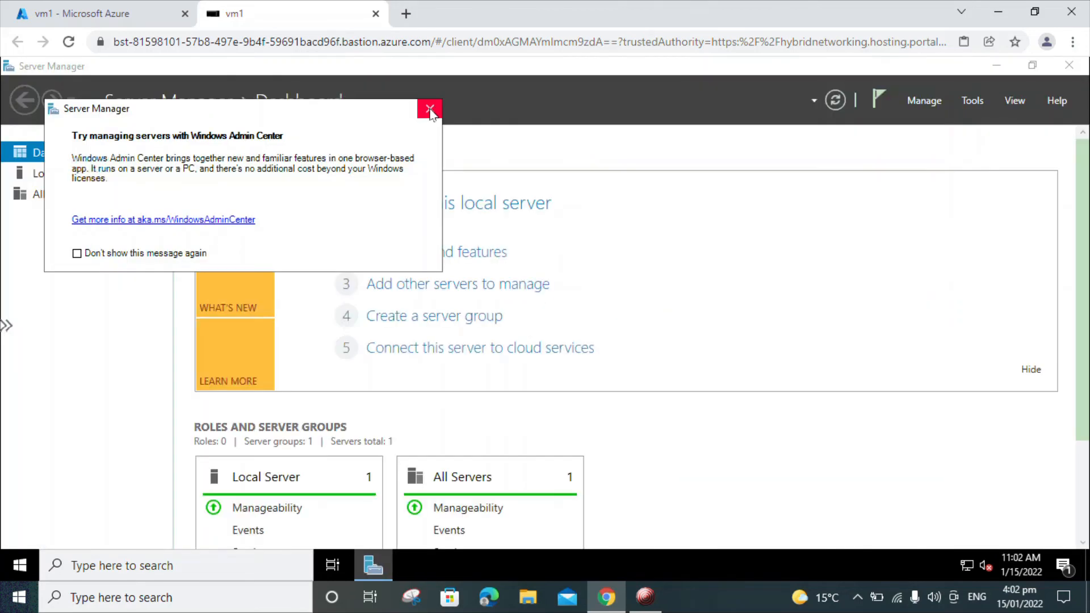
pyautogui.click(430, 112)
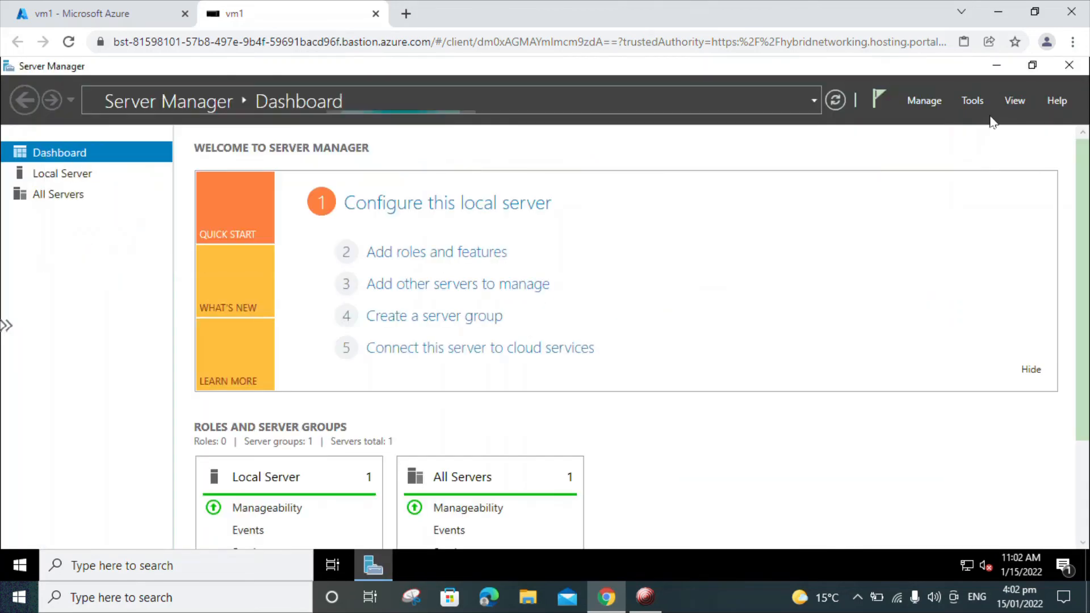
pyautogui.click(1070, 67)
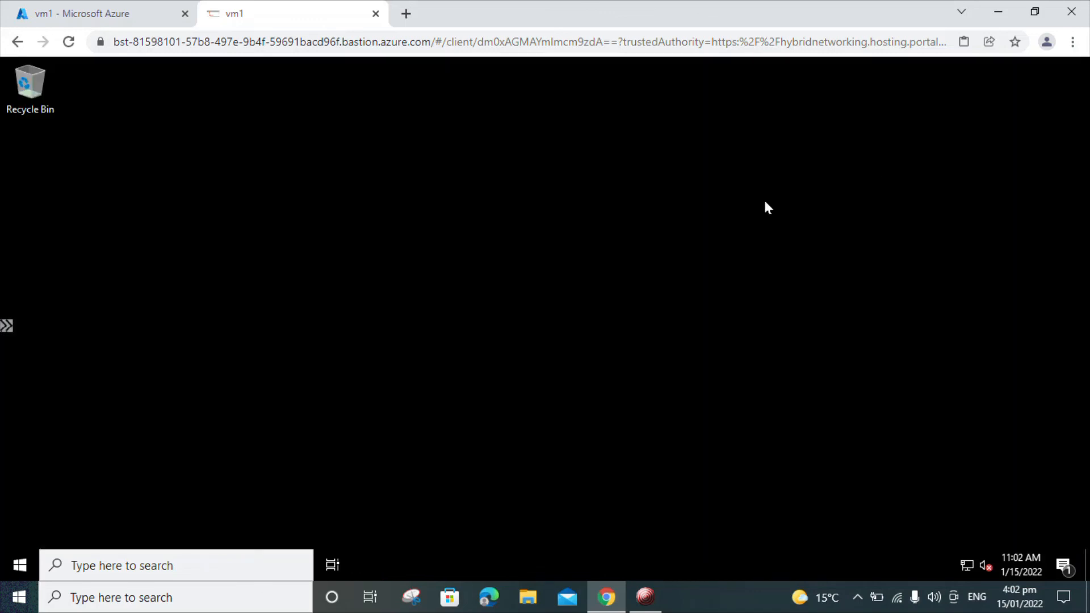